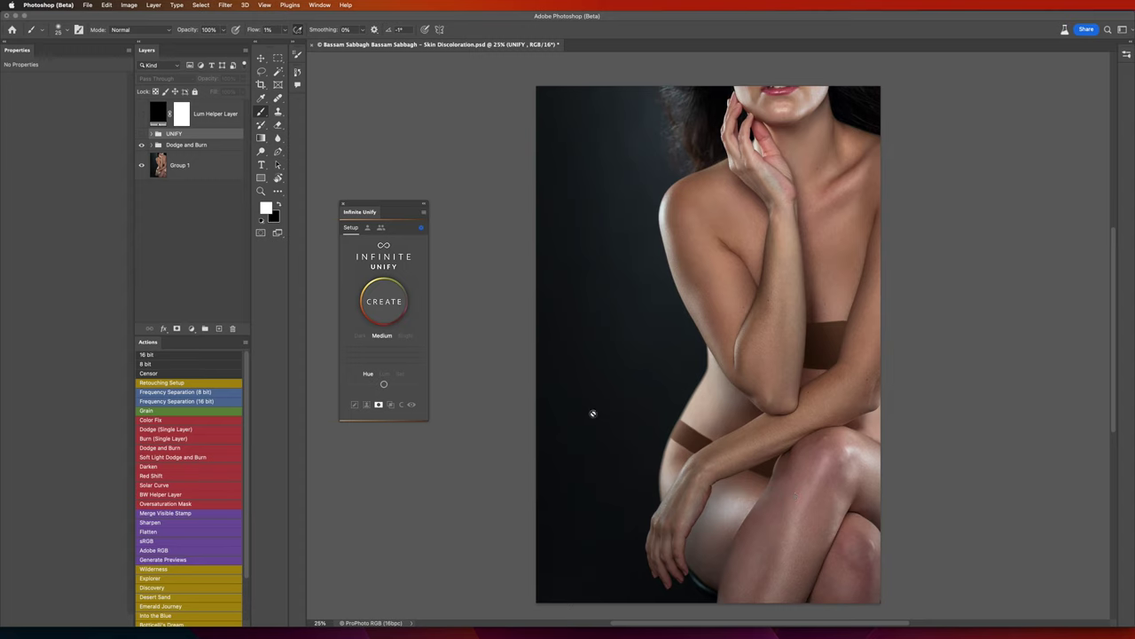
# Preview the old UNIFY group on and off, then drag it to the trash
pyautogui.click(141, 134)
pyautogui.click(141, 134)
pyautogui.moveTo(176, 135); pyautogui.dragTo(236, 326)
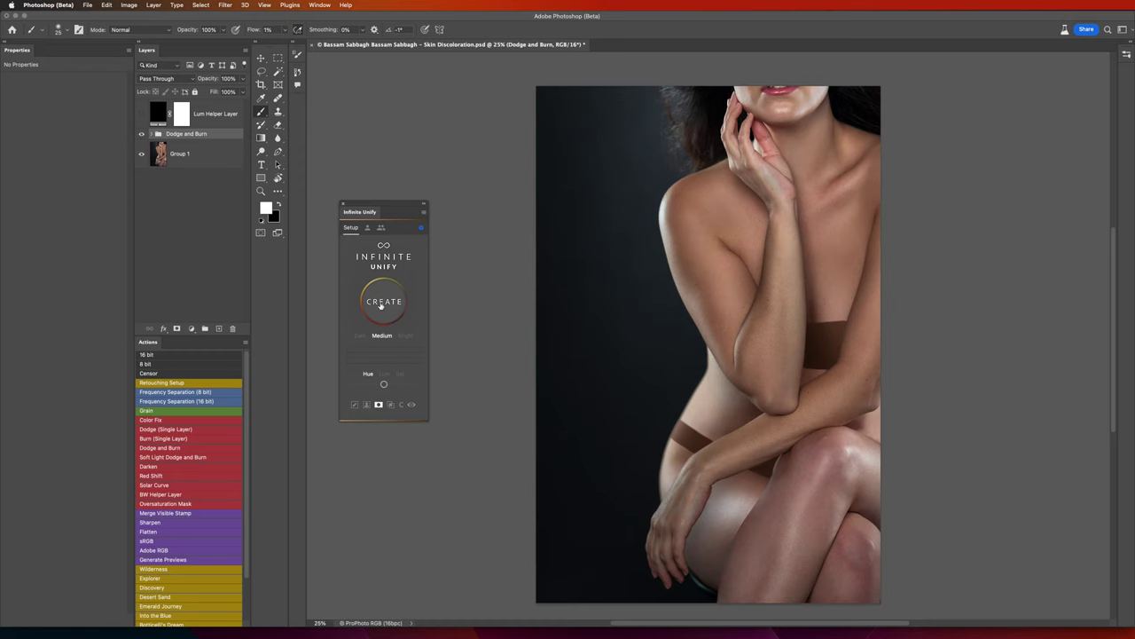
pyautogui.click(383, 302)
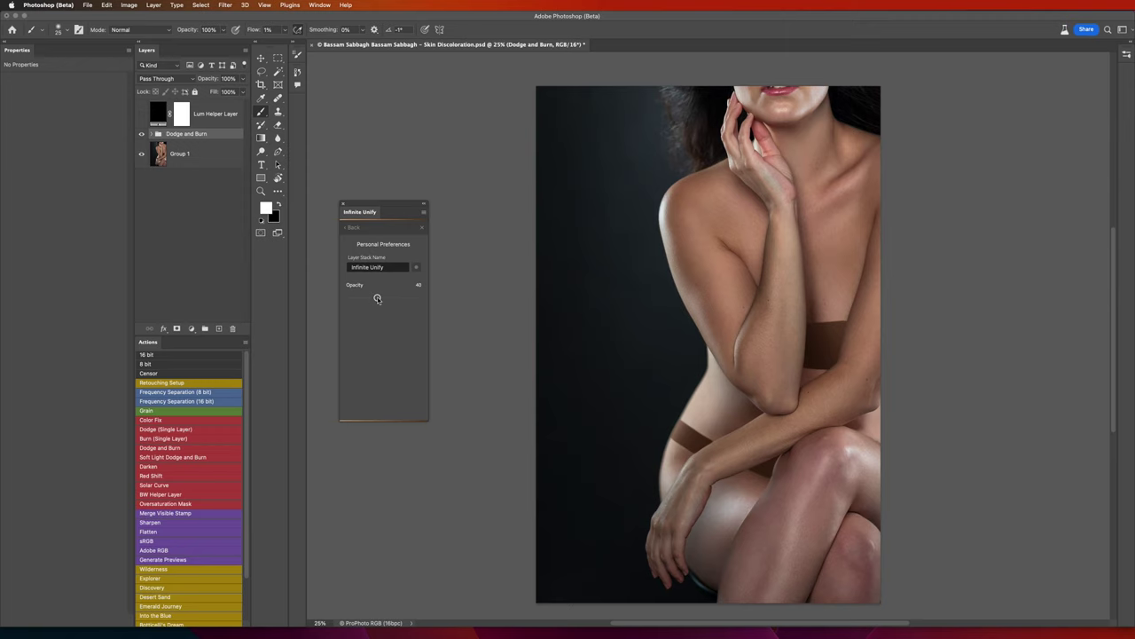
pyautogui.click(358, 229)
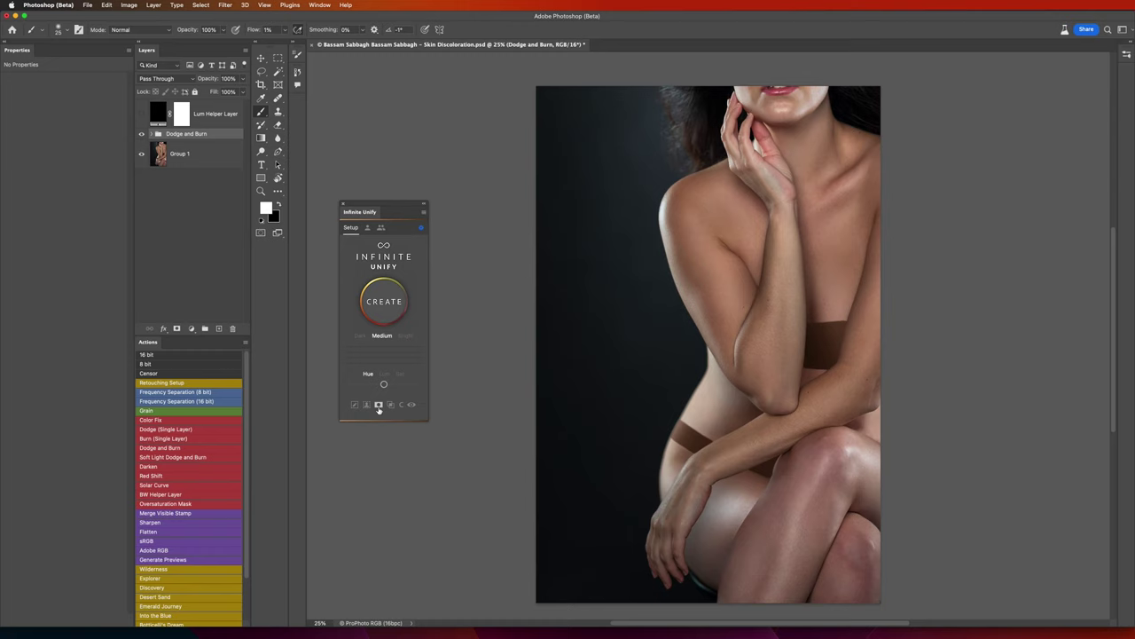
# Turn on Create Black Mask in the Infinite Unify panel
pyautogui.click(378, 406)
# Pick the plain Lasso Tool and outline the discoloured patch on the left shoulder
pyautogui.click(260, 72)
pyautogui.click(261, 72)
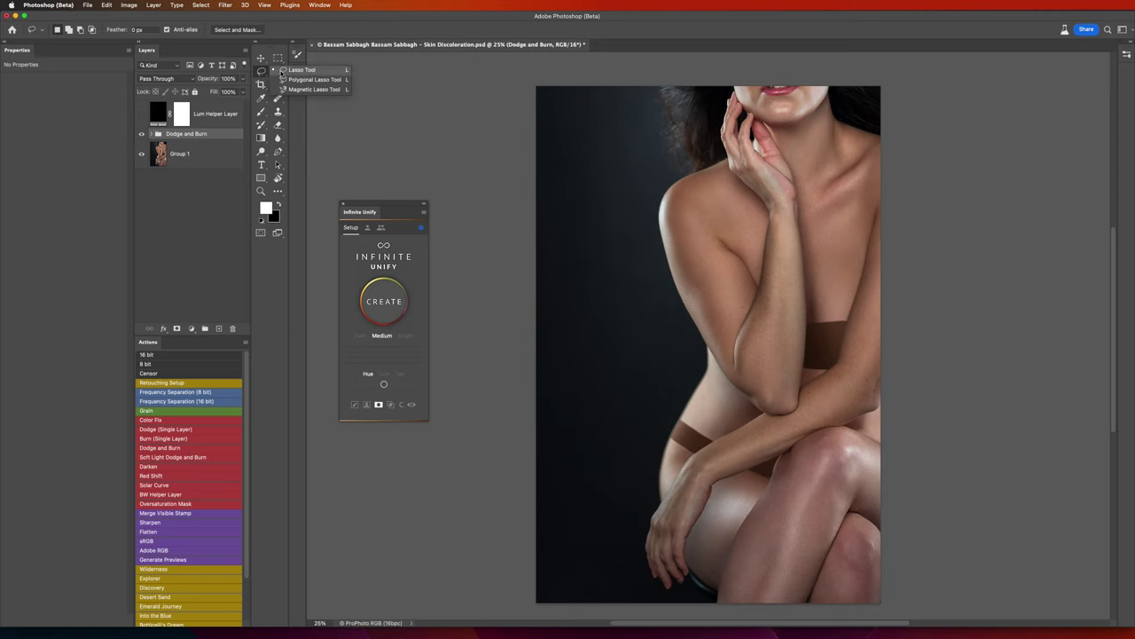
pyautogui.click(297, 70)
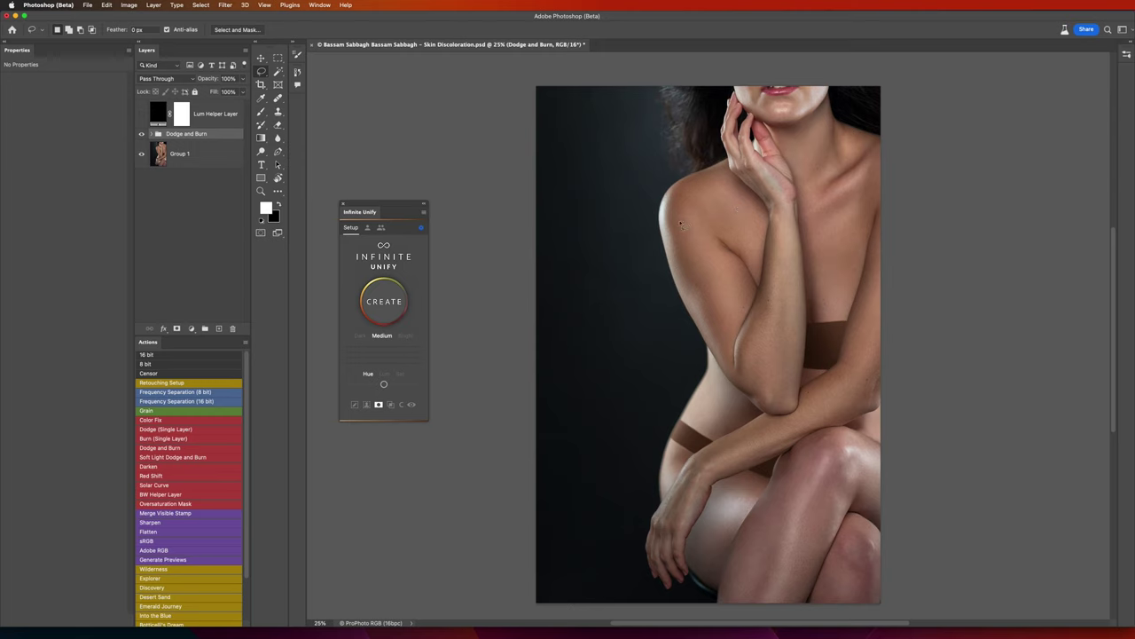
pyautogui.moveTo(710, 200)
pyautogui.mouseDown()
pyautogui.moveTo(662, 231)
pyautogui.moveTo(718, 207)
pyautogui.mouseUp()
# Shift-lasso the chin/earring area and the right arm's edge into the selection
pyautogui.press('shift')
pyautogui.press('shift')
pyautogui.press('shift')
pyautogui.press('shift')
pyautogui.moveTo(822, 88); pyautogui.dragTo(802, 107)
pyautogui.moveTo(825, 87); pyautogui.dragTo(823, 89)
pyautogui.moveTo(877, 333); pyautogui.dragTo(877, 289)
pyautogui.moveTo(866, 330); pyautogui.dragTo(873, 334)
# Create the Infinite Unify gradient map layer and target its black mask
pyautogui.click(384, 302)
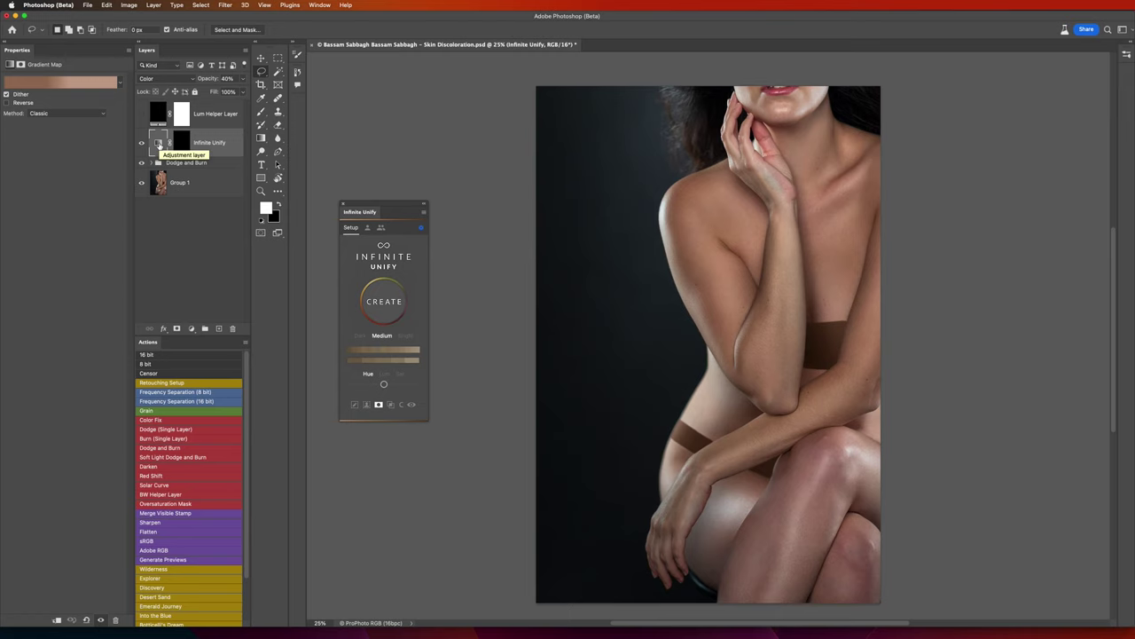
pyautogui.click(180, 148)
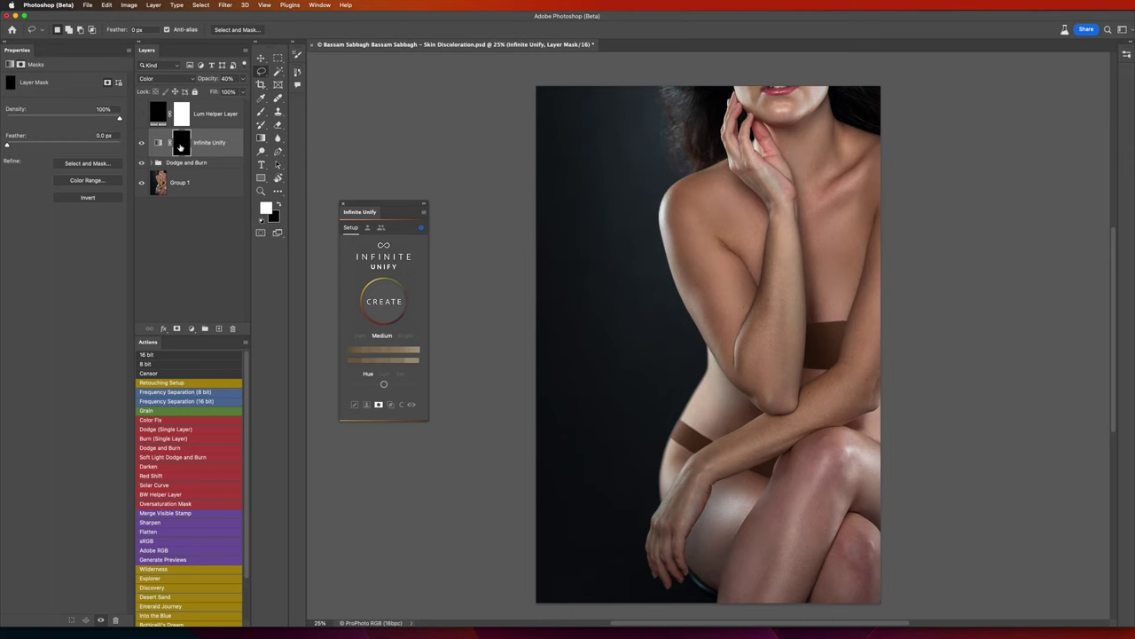
# Set the Brush to 10% flow, 0° angle and about 100 px size
pyautogui.click(261, 114)
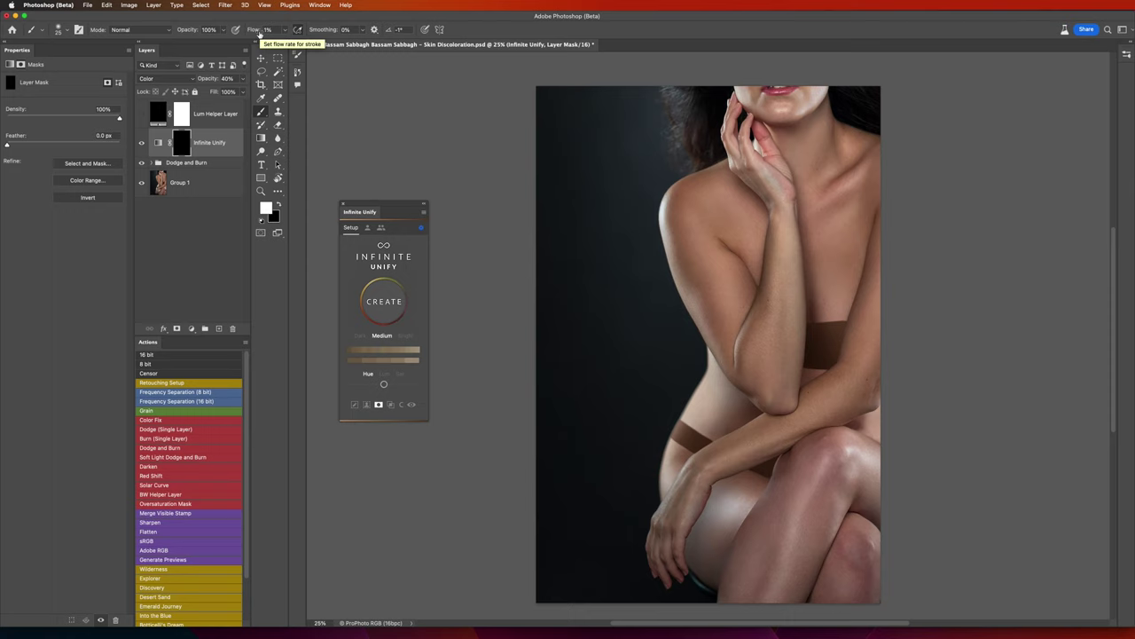
pyautogui.moveTo(256, 32); pyautogui.dragTo(260, 32)
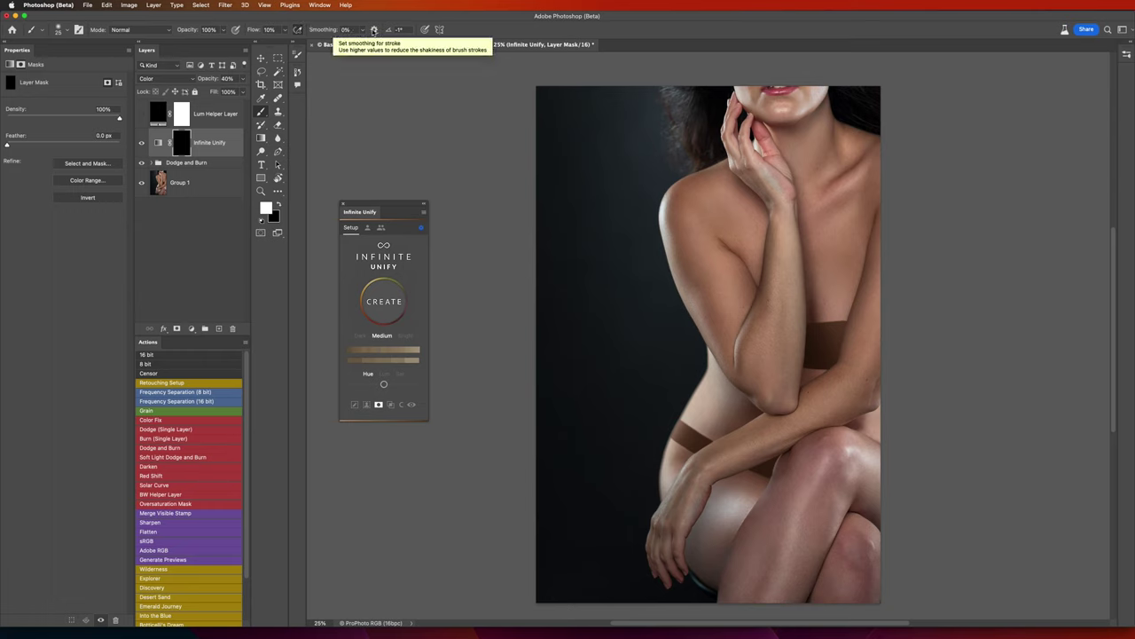
pyautogui.click(386, 31)
pyautogui.write('0')
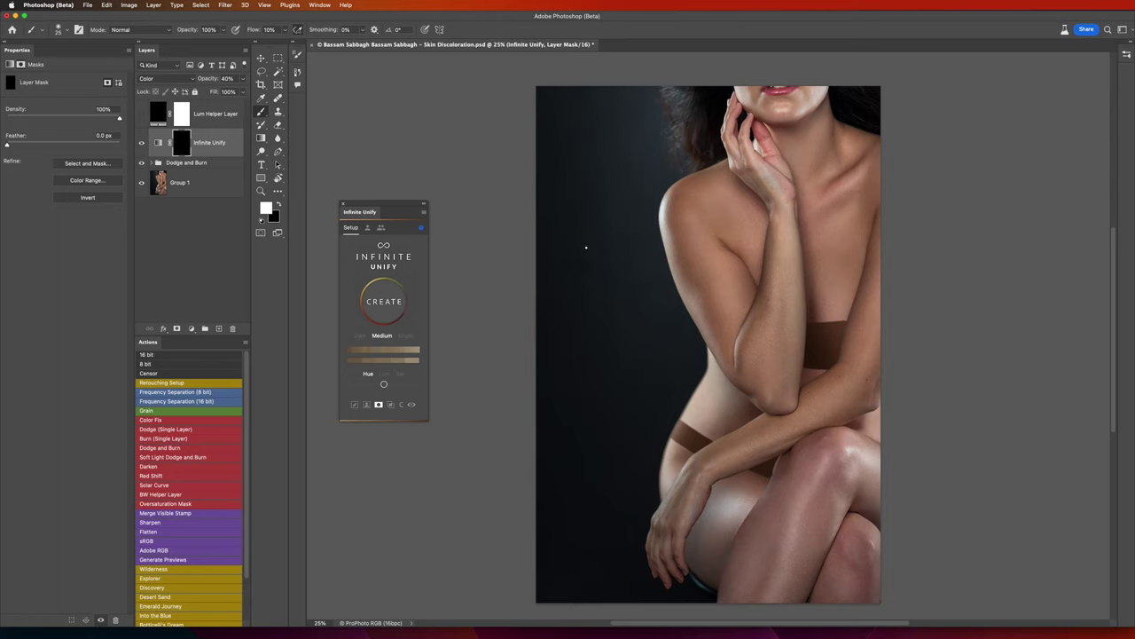
pyautogui.click(59, 31)
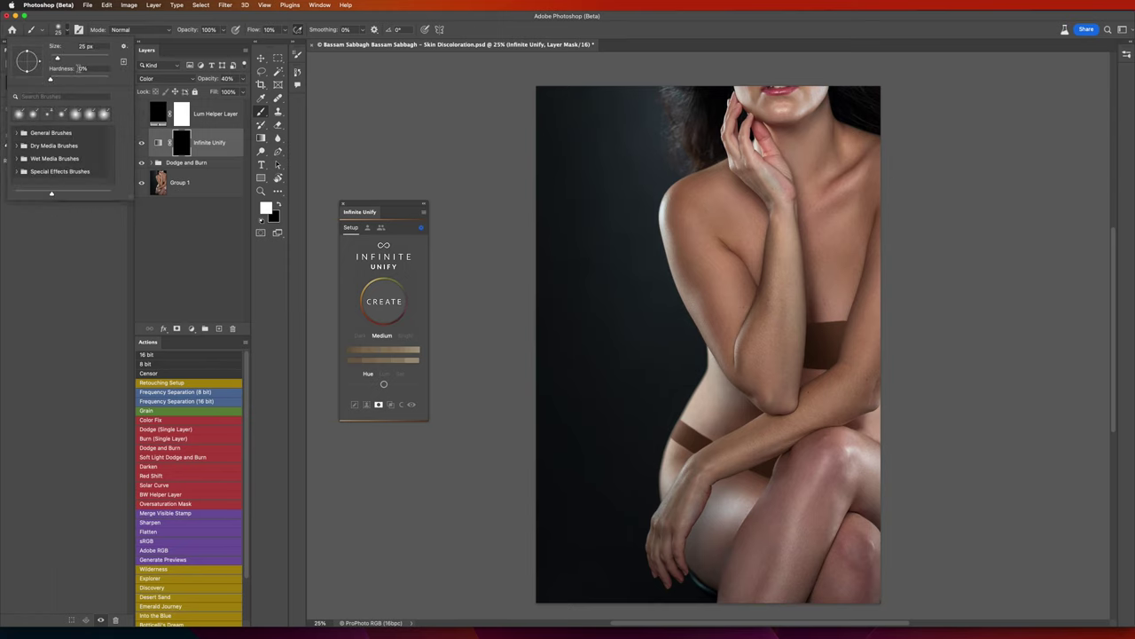
pyautogui.click(440, 160)
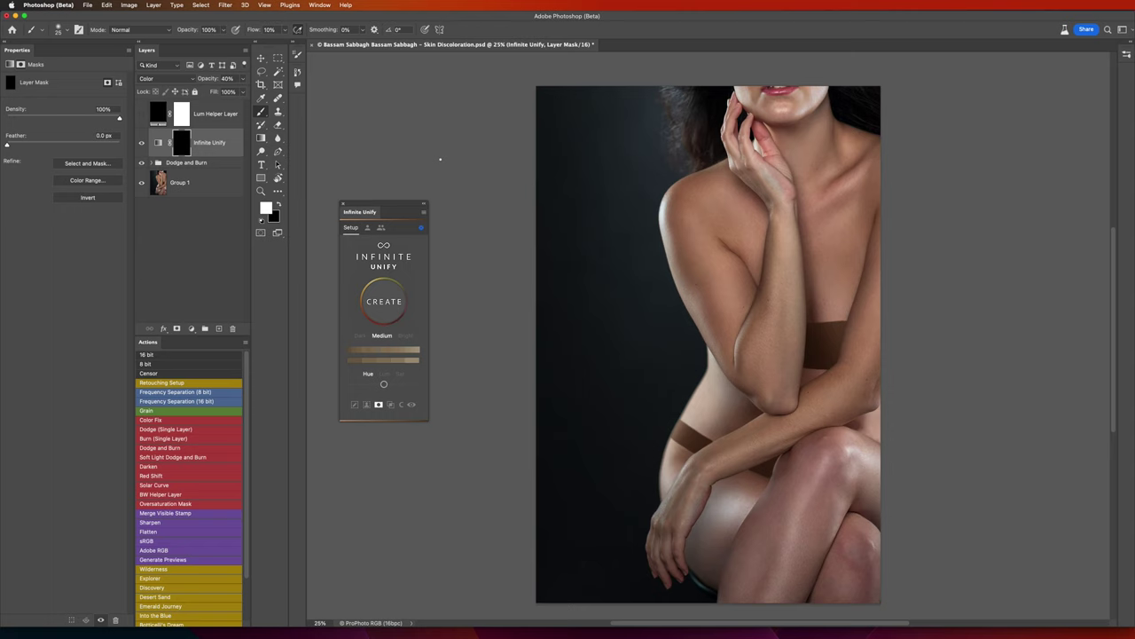
pyautogui.press(']')
pyautogui.press(']')
pyautogui.press(']')
pyautogui.press('[')
pyautogui.press('[')
pyautogui.press('[')
pyautogui.press('[')
pyautogui.press('[')
pyautogui.press('[')
# Zoom in on the hand and neck, raise brush flow and enlarge the brush
pyautogui.press(']')
pyautogui.press(']')
pyautogui.scroll(5, 767, 127)
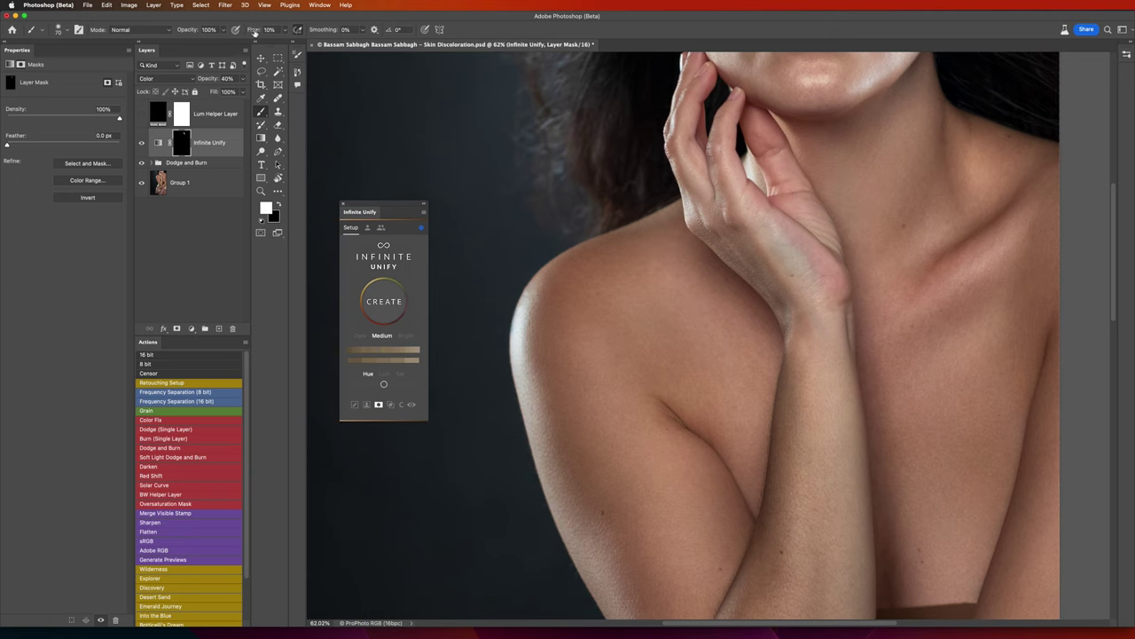
pyautogui.moveTo(255, 30); pyautogui.dragTo(335, 29)
pyautogui.moveTo(740, 188); pyautogui.dragTo(647, 188)
pyautogui.press(']')
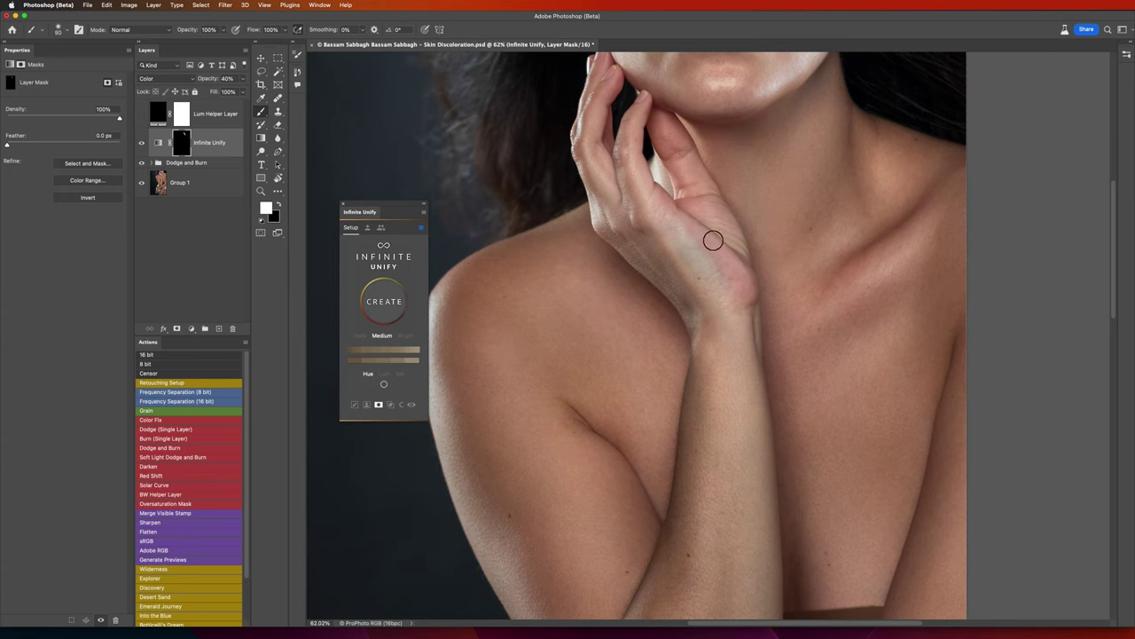
# Compare the hand's redness with Infinite Unify hidden and shown, adjusting brush size
pyautogui.click(141, 143)
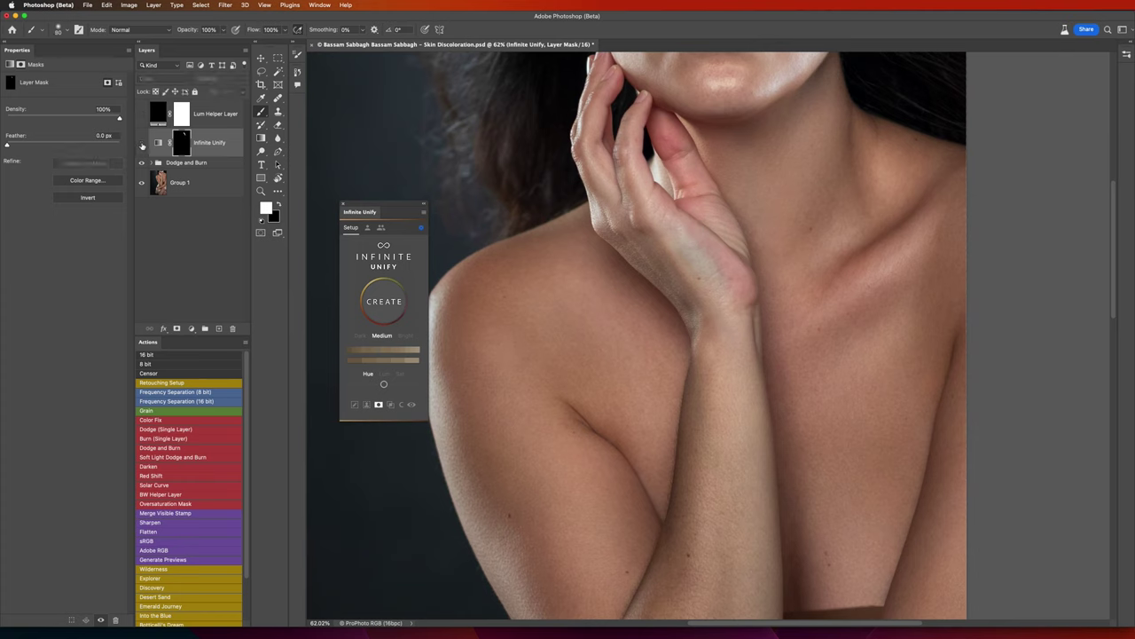
pyautogui.click(141, 143)
pyautogui.click(141, 143)
pyautogui.click(141, 142)
pyautogui.click(141, 144)
pyautogui.click(141, 144)
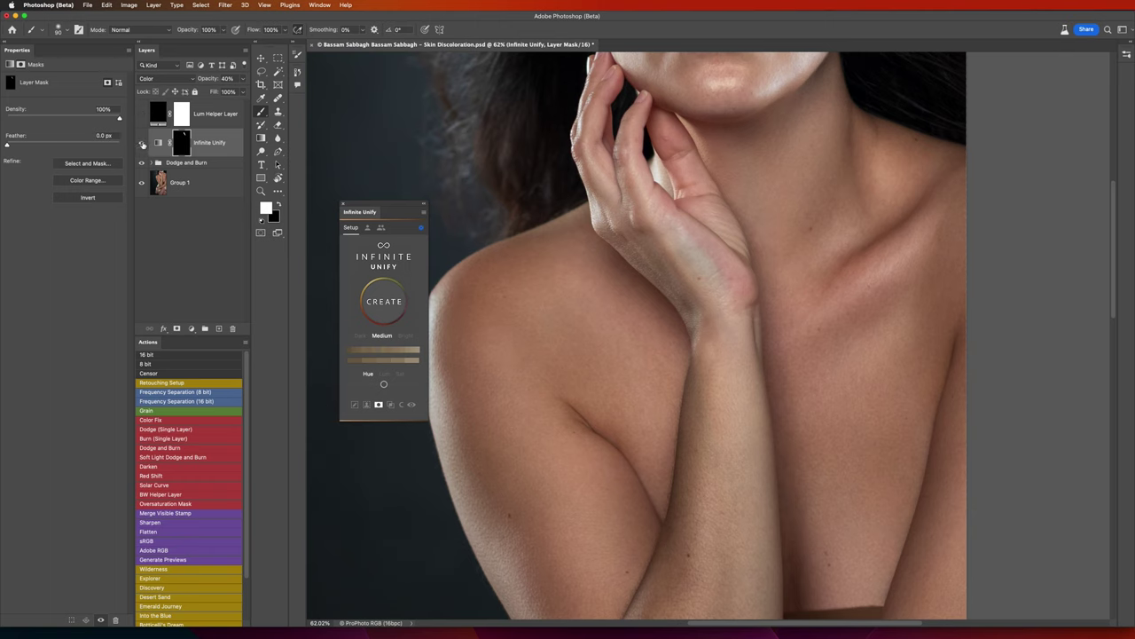
pyautogui.click(141, 143)
pyautogui.press(']')
pyautogui.press(']')
pyautogui.press('[')
pyautogui.press('[')
pyautogui.press('[')
pyautogui.press('[')
# Review the Infinite Unify gradient settings, then undo the stray stroke on the knuckles
pyautogui.click(142, 143)
pyautogui.click(157, 142)
pyautogui.click(71, 84)
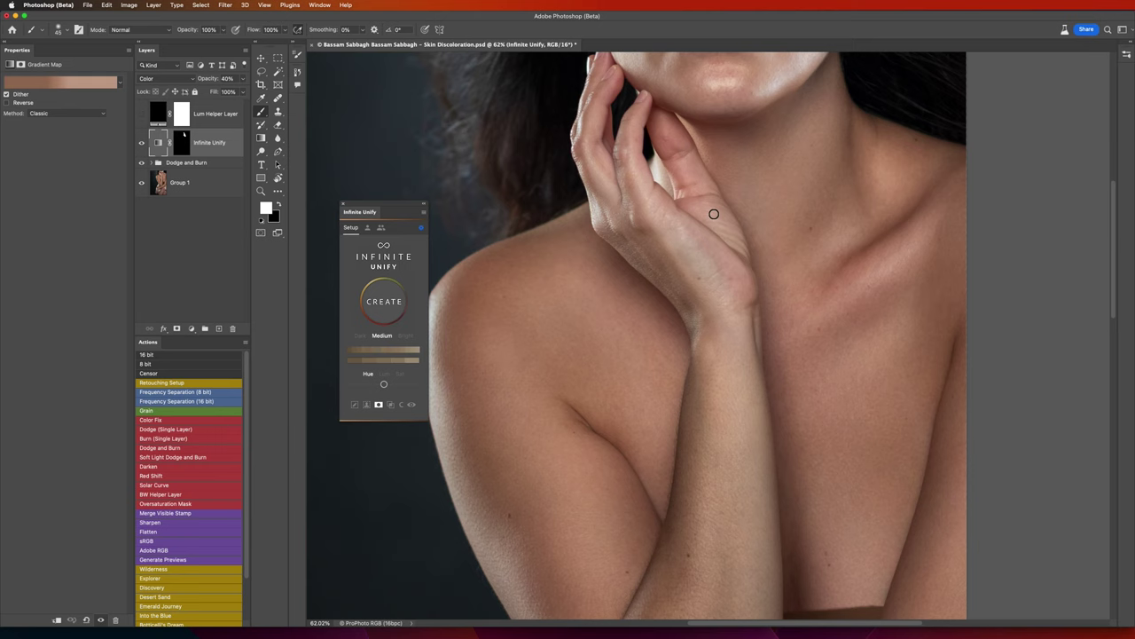
pyautogui.moveTo(656, 189); pyautogui.dragTo(638, 169)
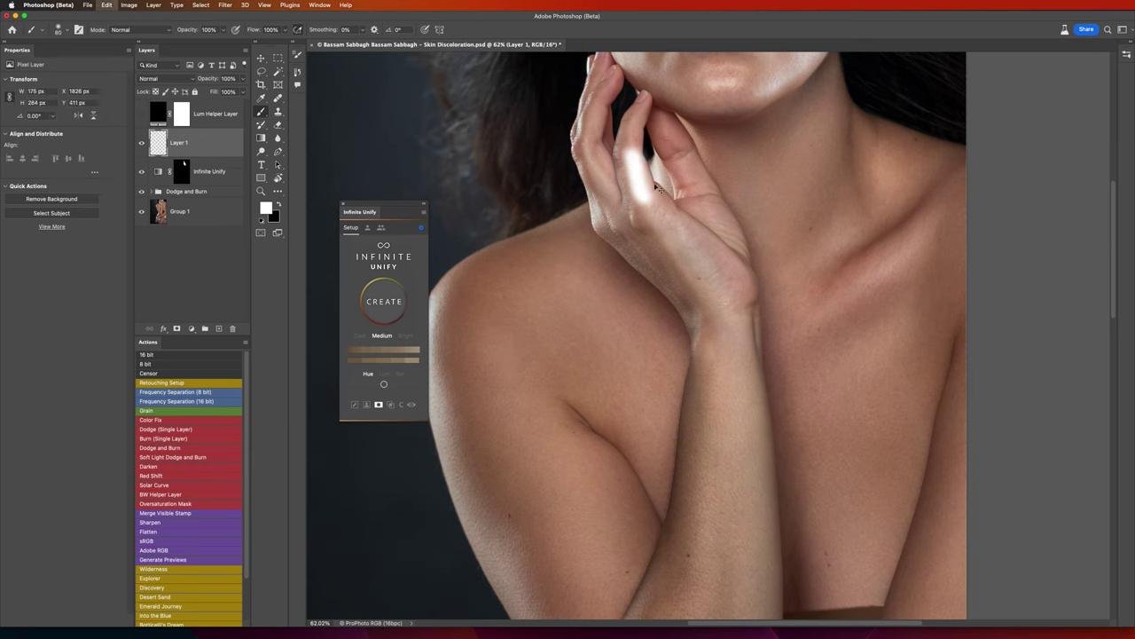
pyautogui.hotkey('ctrl', 'z')
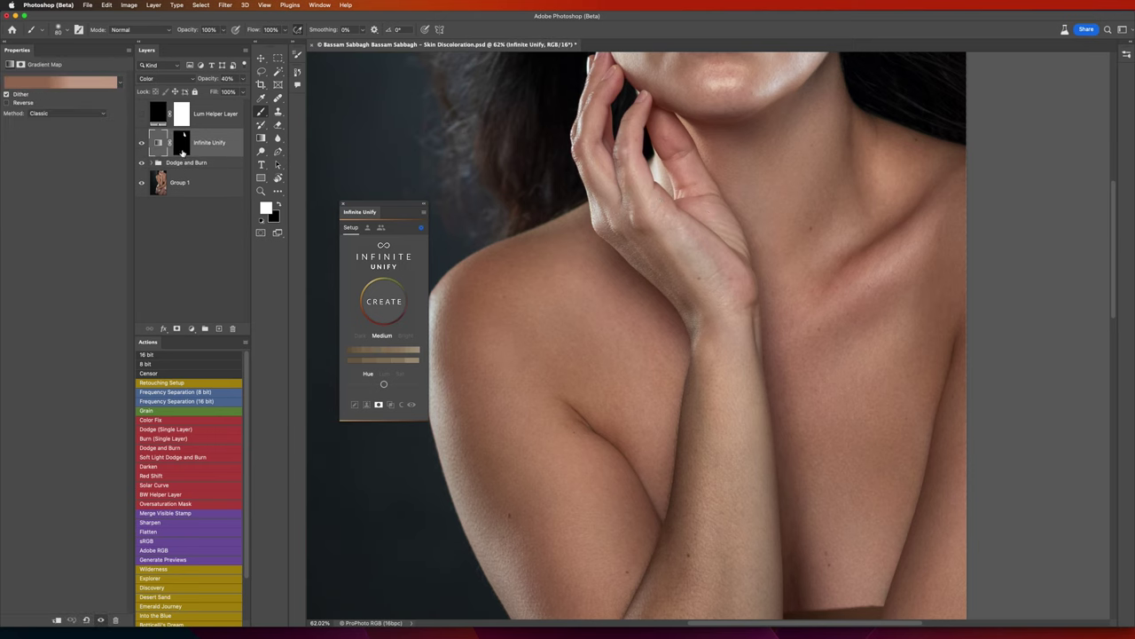
# Target the Infinite Unify mask, enlarge the brush and compare before and after
pyautogui.click(182, 151)
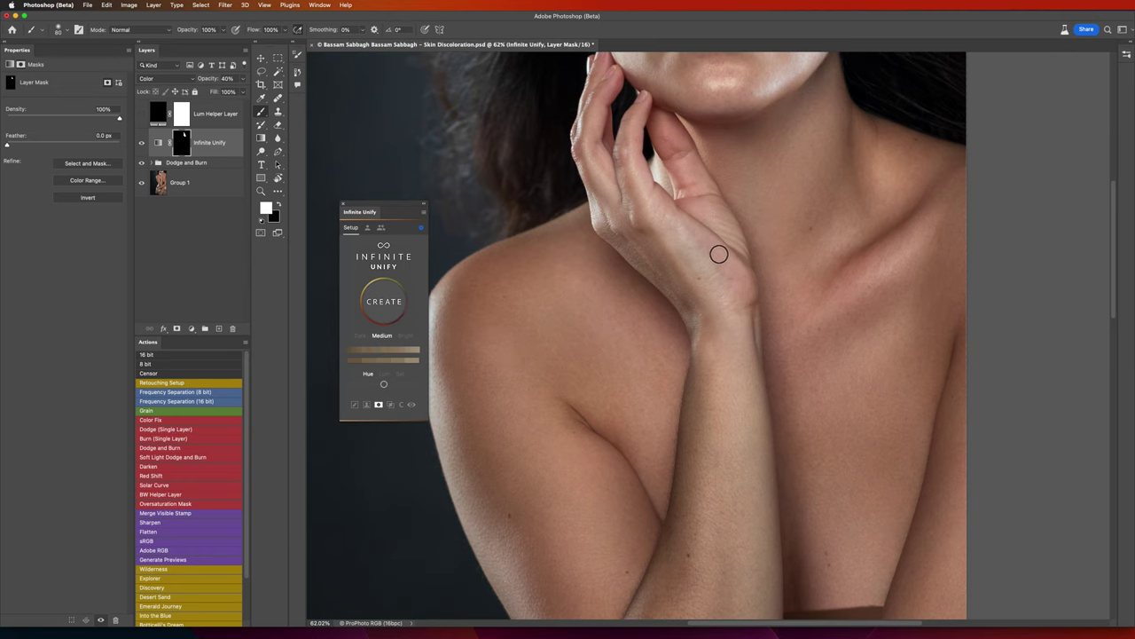
pyautogui.scroll(-2, 737, 257)
pyautogui.hscroll(3, 736, 257)
pyautogui.press(']')
pyautogui.press(']')
pyautogui.press(']')
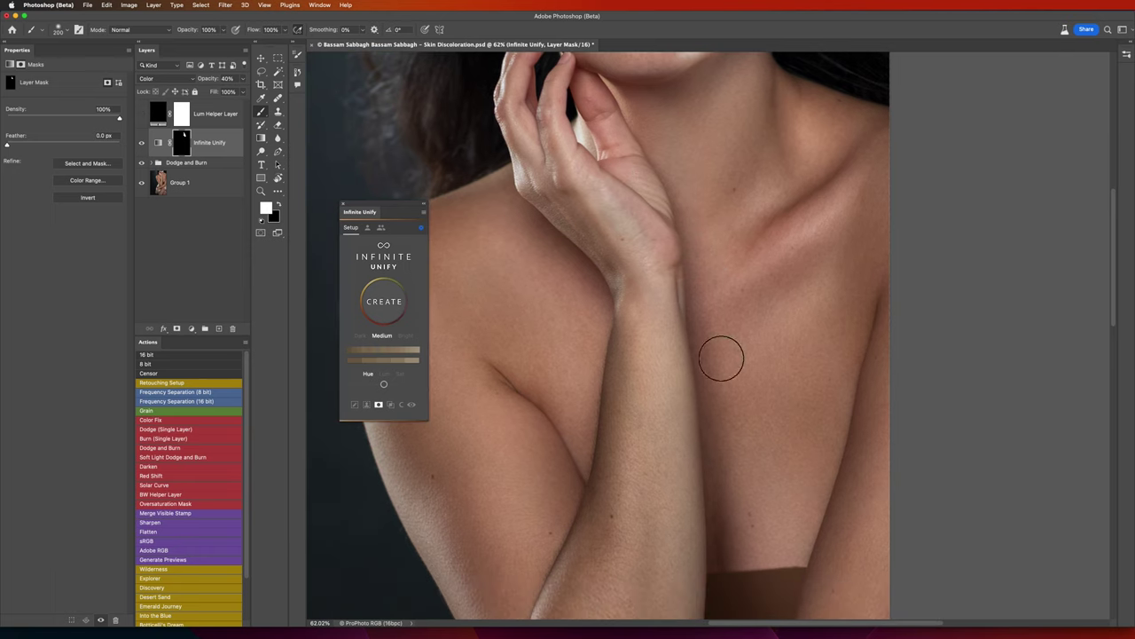
pyautogui.press(']')
pyautogui.click(140, 146)
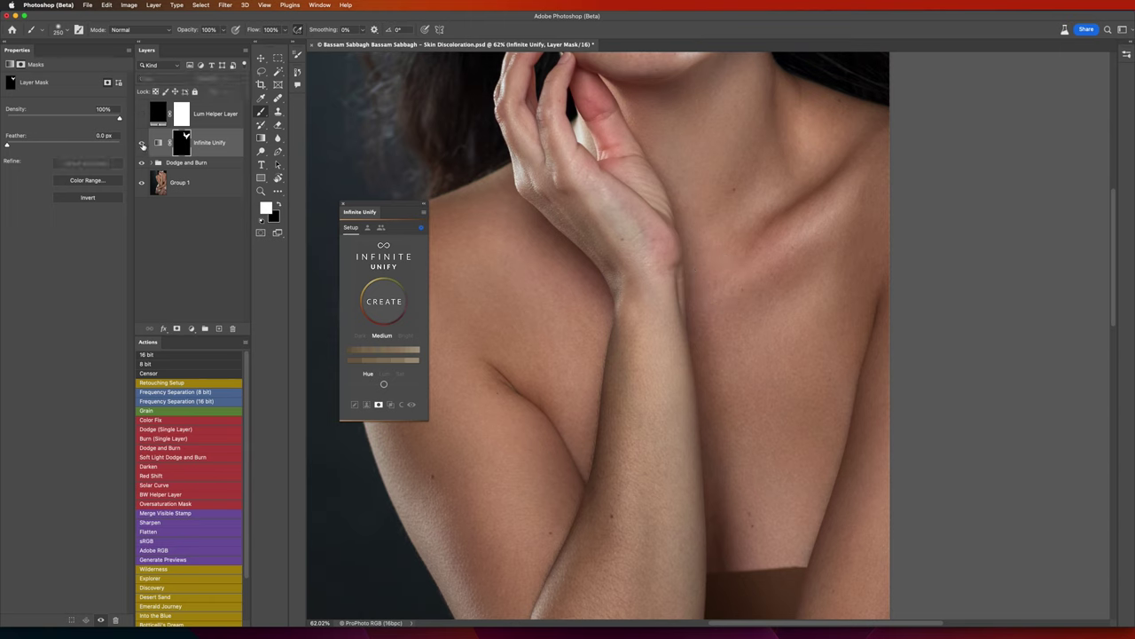
pyautogui.click(141, 145)
pyautogui.click(141, 145)
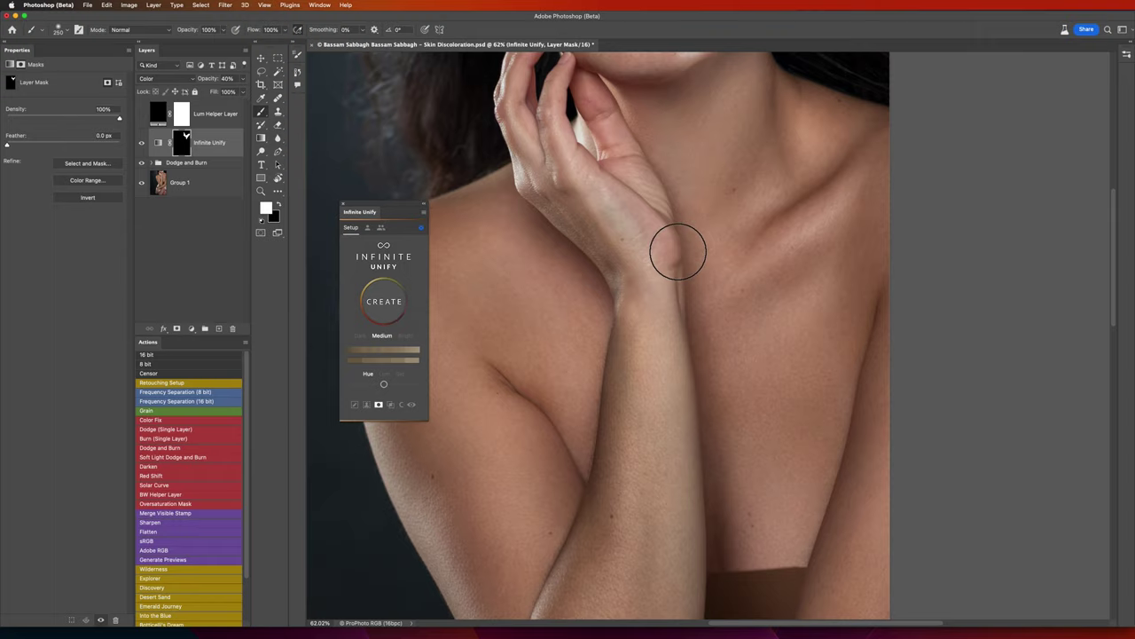
# Fit the image to screen and paint the correction over the forearm and upper arm
pyautogui.scroll(-2, 677, 248)
pyautogui.scroll(-2, 629, 322)
pyautogui.scroll(-3, 659, 380)
pyautogui.hotkey('ctrl', '0')
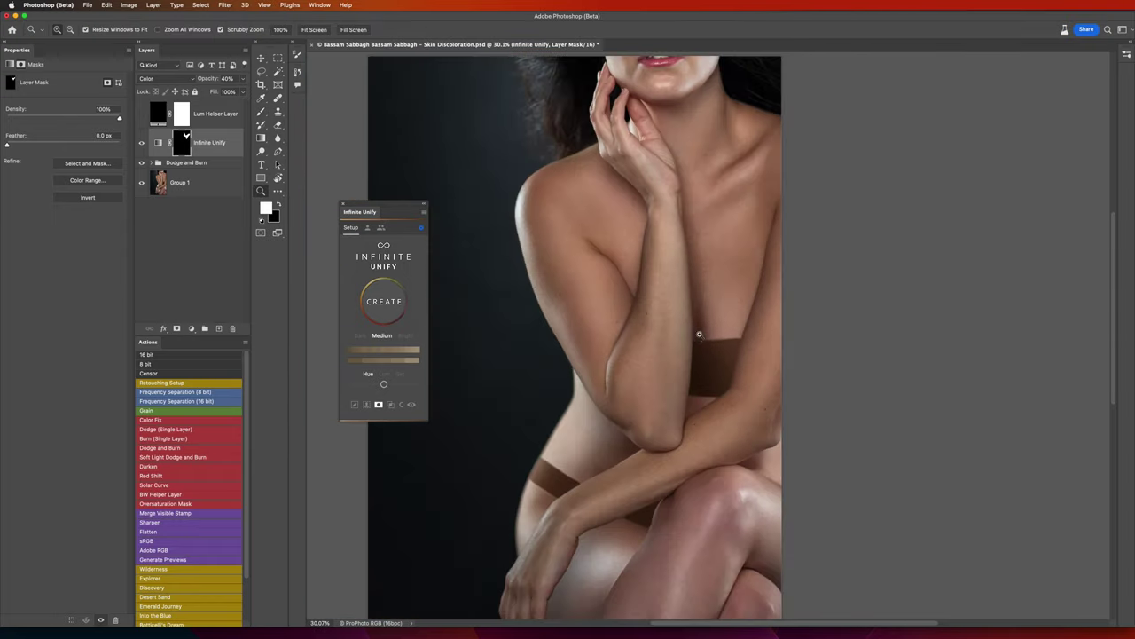
pyautogui.press(']')
pyautogui.moveTo(674, 258)
pyautogui.mouseDown()
pyautogui.moveTo(669, 385)
pyautogui.moveTo(668, 196)
pyautogui.moveTo(677, 381)
pyautogui.moveTo(680, 241)
pyautogui.moveTo(664, 466)
pyautogui.mouseUp()
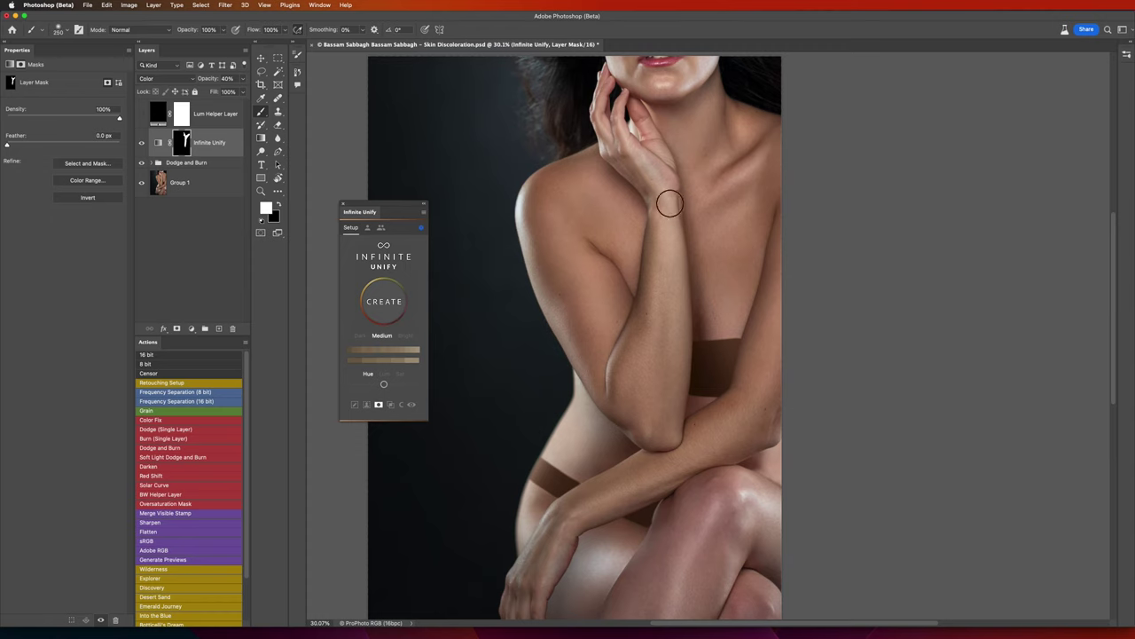
pyautogui.moveTo(608, 424); pyautogui.dragTo(588, 358)
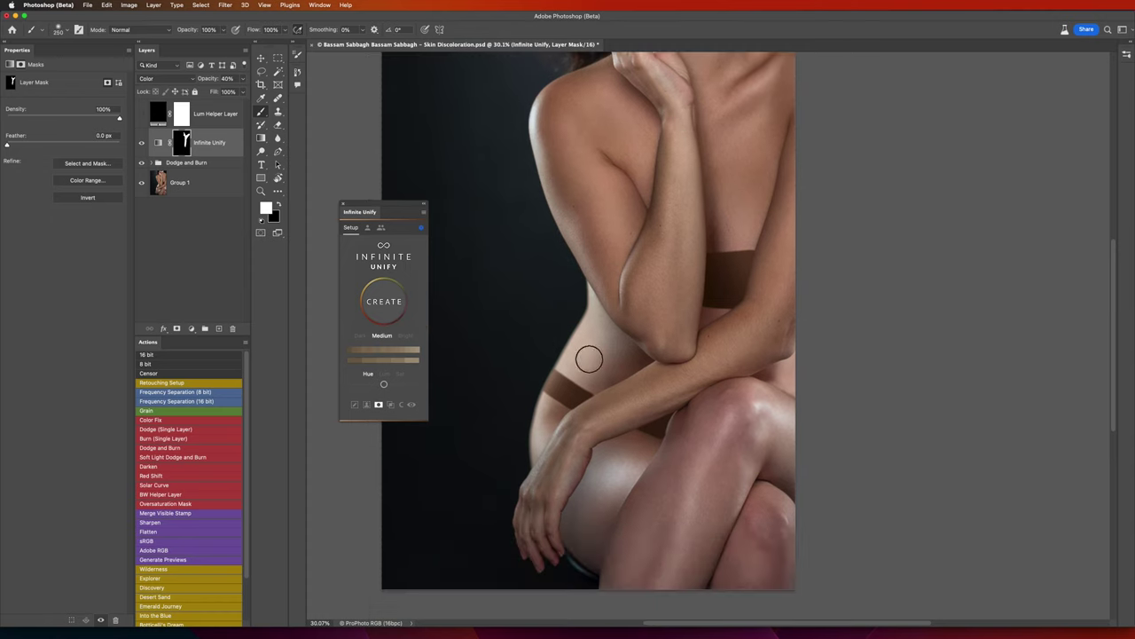
# Refine the arm painting, resizing the brush for detail work
pyautogui.press('[')
pyautogui.press('[')
pyautogui.scroll(-2, 601, 320)
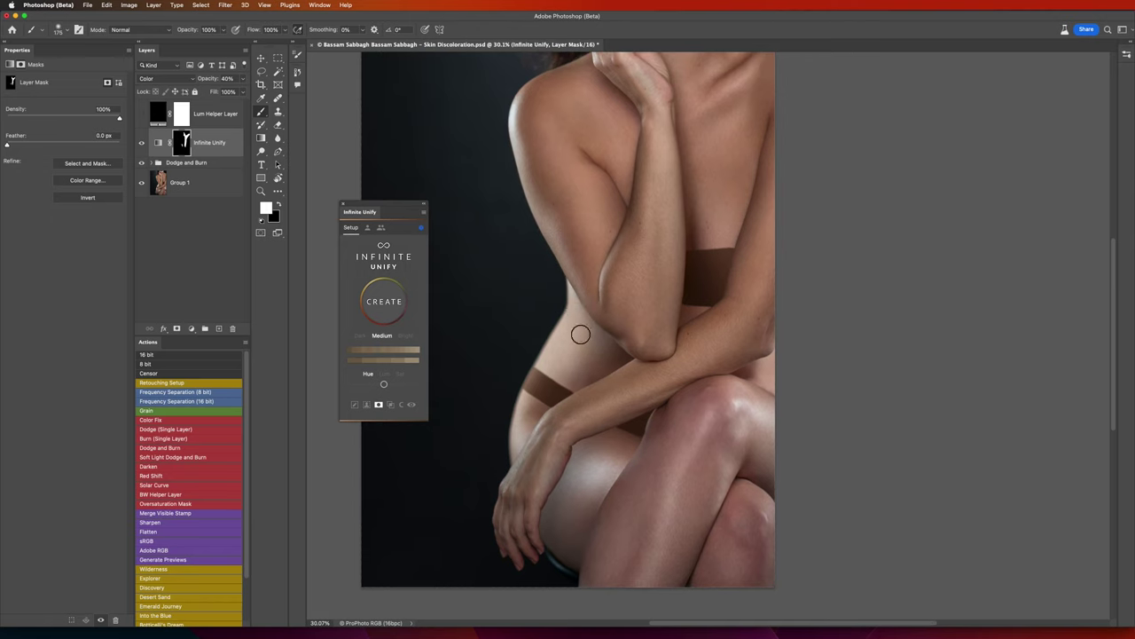
pyautogui.press('[')
pyautogui.scroll(-3, 581, 373)
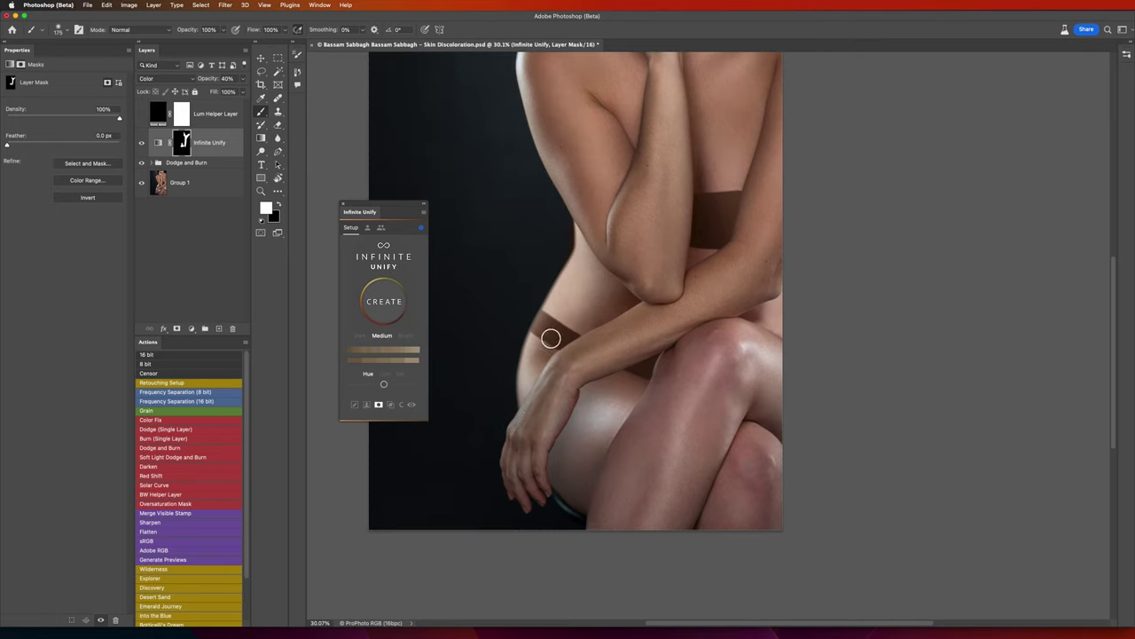
pyautogui.press(']')
pyautogui.press(']')
pyautogui.press('[')
pyautogui.press('[')
pyautogui.press('[')
pyautogui.press(']')
# Paint black to remove excess correction, then return to white and move to the legs
pyautogui.click(278, 204)
pyautogui.press(']')
pyautogui.click(279, 202)
pyautogui.moveTo(591, 358); pyautogui.dragTo(539, 363)
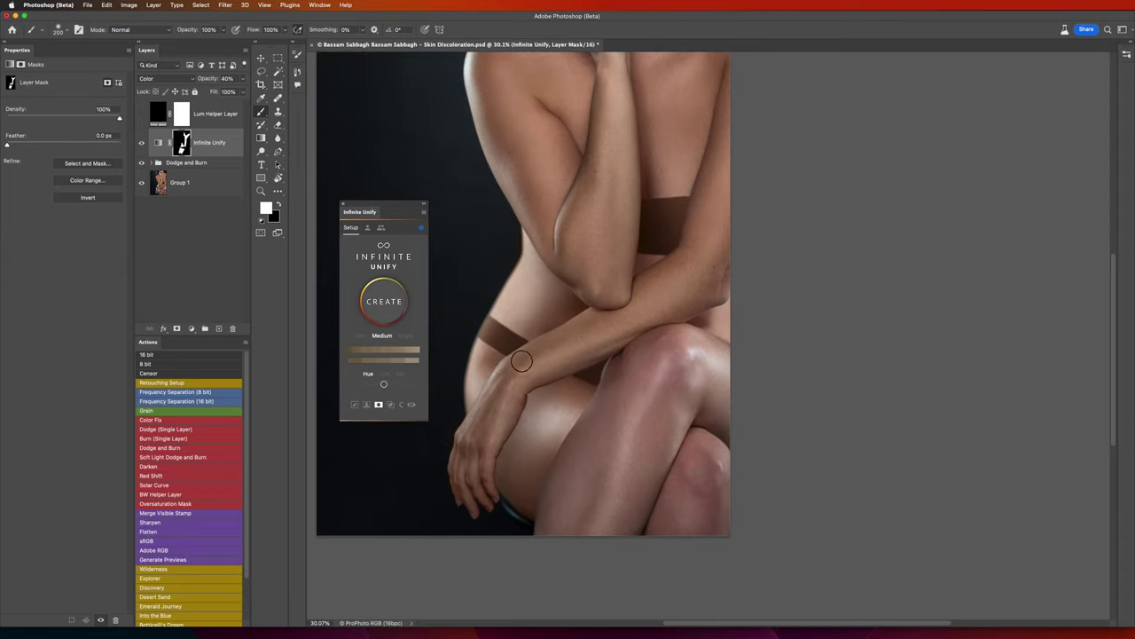
pyautogui.hscroll(3, 621, 279)
pyautogui.hscroll(4, 547, 360)
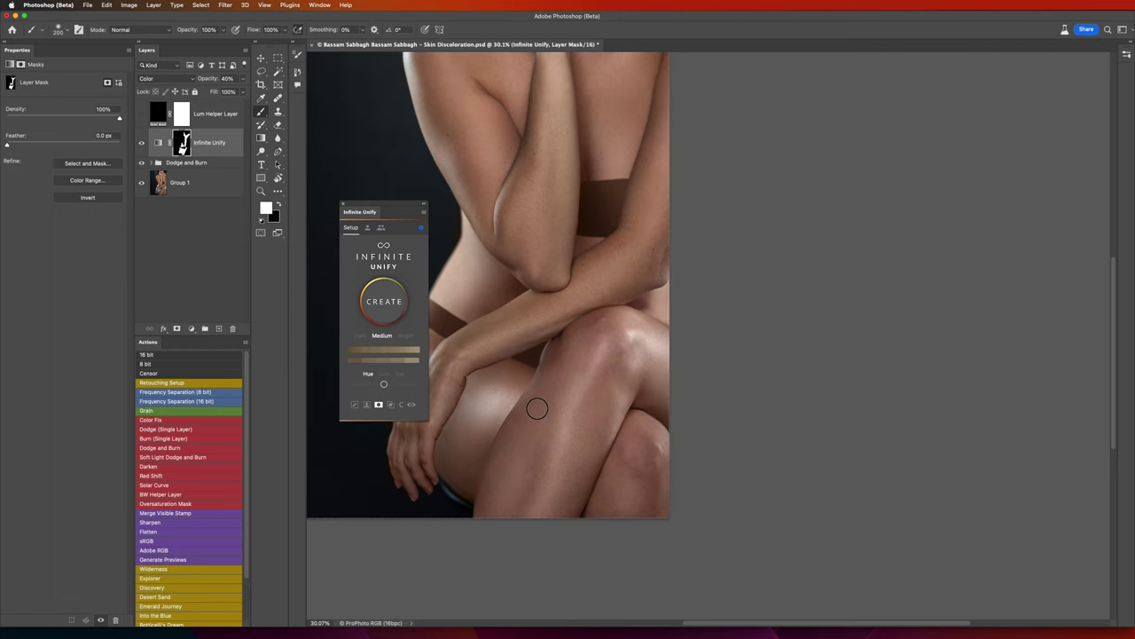
pyautogui.scroll(-3, 576, 408)
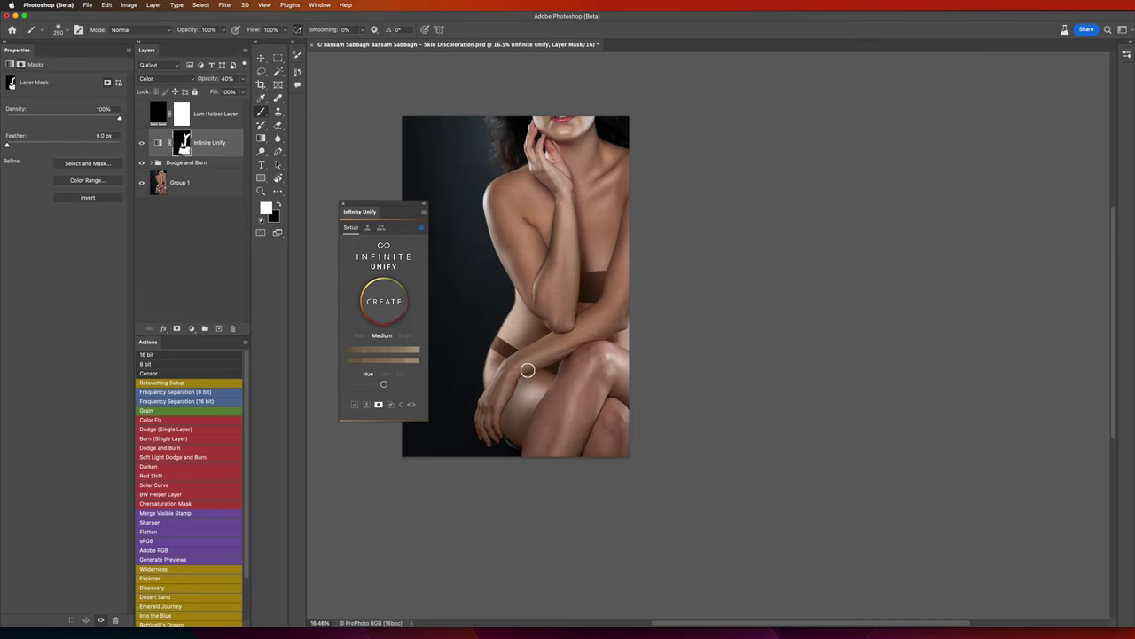
# Touch up the mask on the hand and knee, alternating black and white with resized brushes
pyautogui.scroll(2, 520, 366)
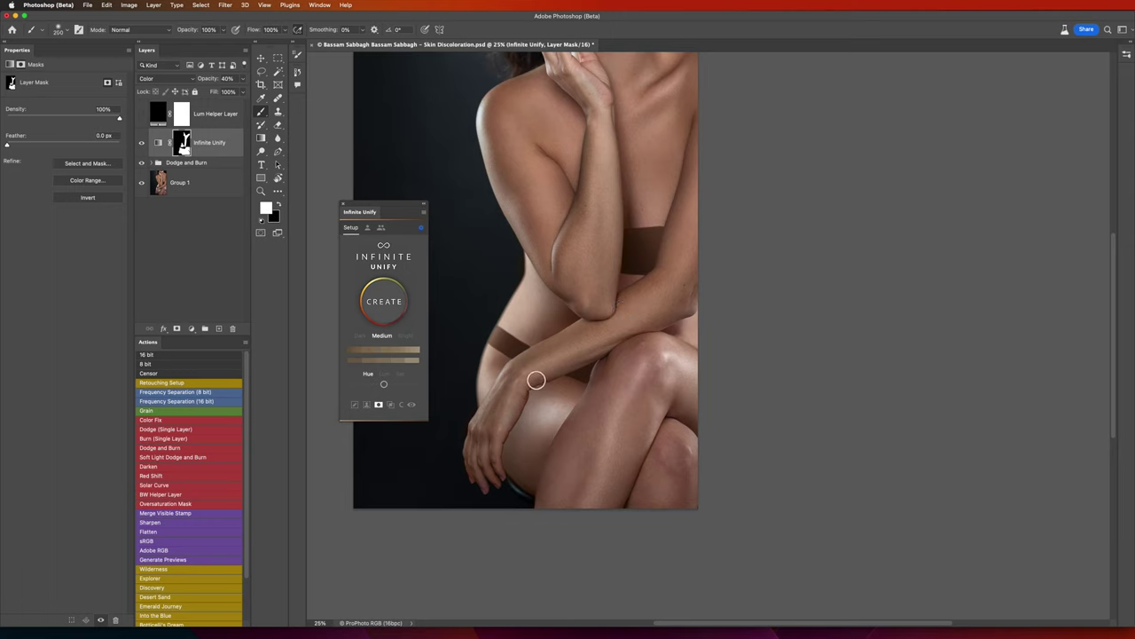
pyautogui.press('[')
pyautogui.click(278, 204)
pyautogui.press(']')
pyautogui.press(']')
pyautogui.press(']')
pyautogui.press(']')
pyautogui.press(']')
pyautogui.press('x')
pyautogui.press('[')
pyautogui.press('[')
pyautogui.press('[')
pyautogui.press(']')
pyautogui.press(']')
pyautogui.press(']')
pyautogui.press(']')
pyautogui.press(']')
pyautogui.press(']')
pyautogui.scroll(-2, 586, 355)
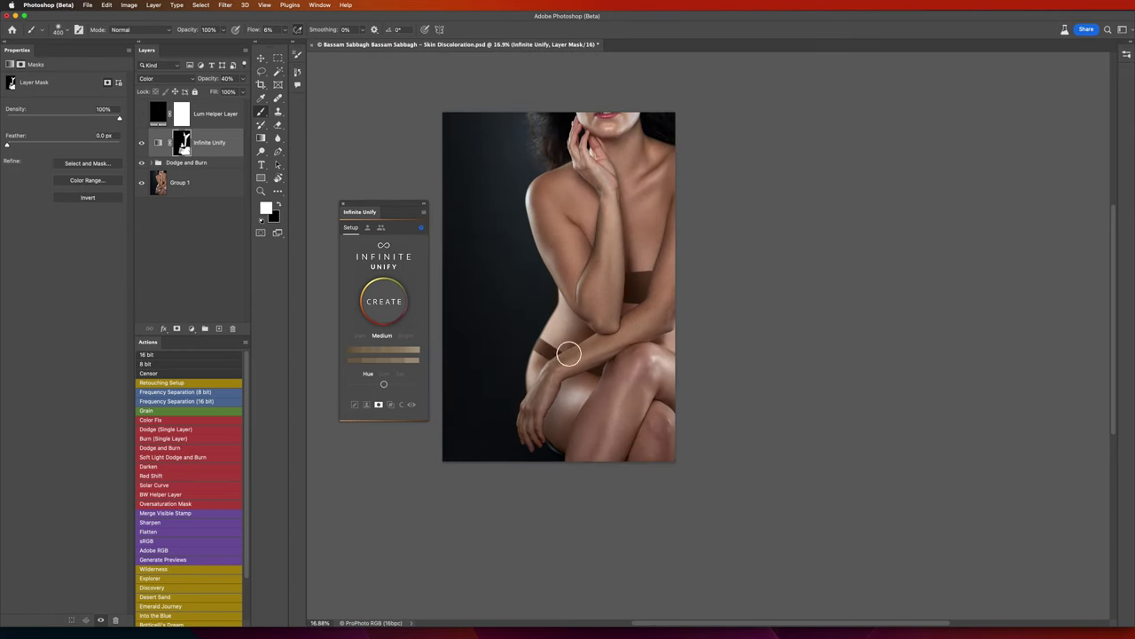
pyautogui.press('[')
pyautogui.press('[')
# Lasso a shoulder skin patch and create a second Infinite Unify gradient map from it
pyautogui.click(263, 71)
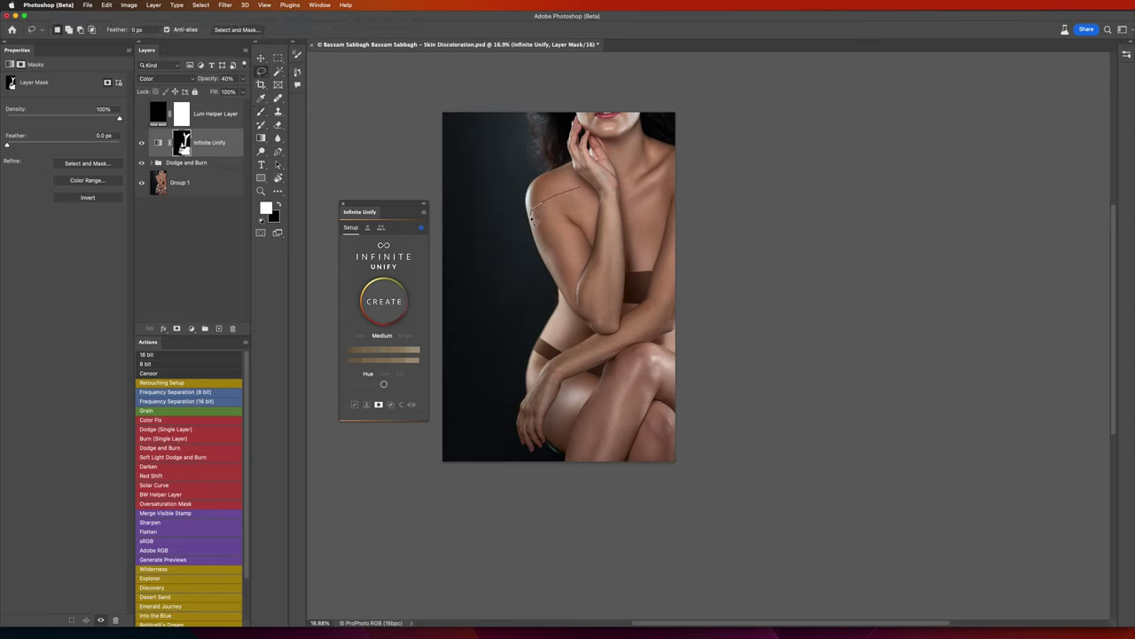
pyautogui.moveTo(585, 195); pyautogui.dragTo(583, 194)
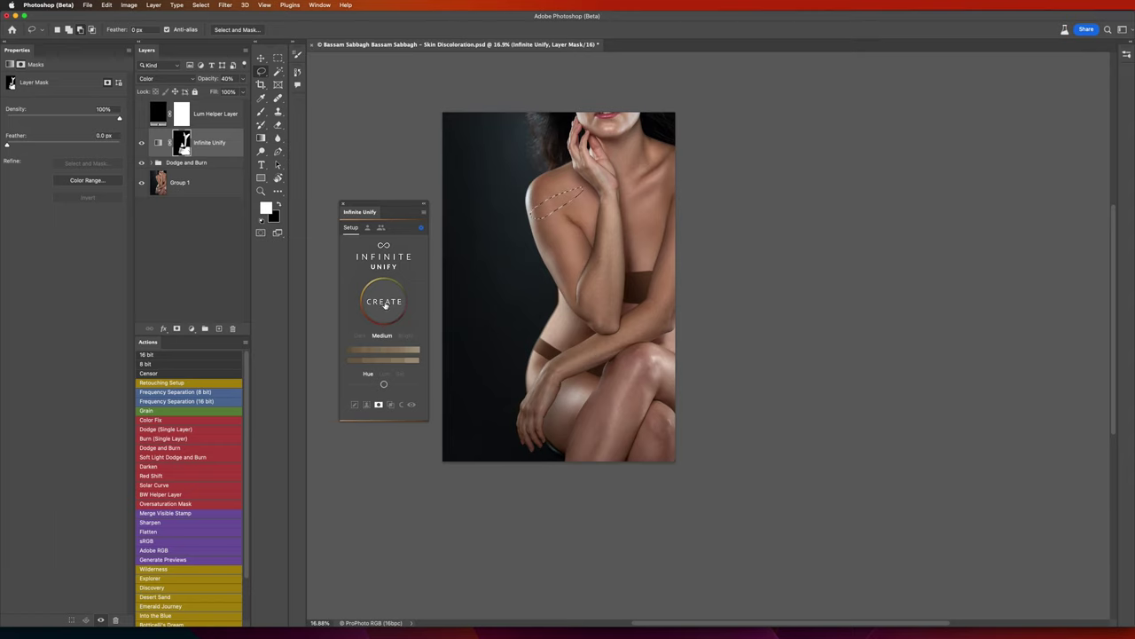
pyautogui.click(388, 300)
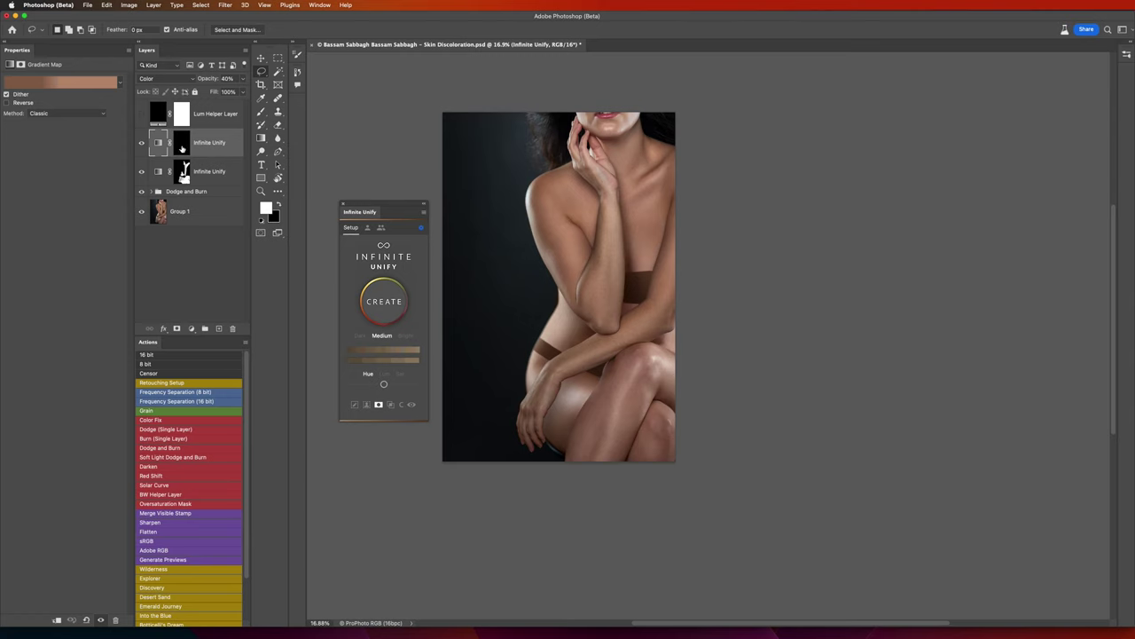
# Paint white on the new layer's mask over the shin, raising brush flow to full
pyautogui.click(182, 146)
pyautogui.scroll(3, 607, 386)
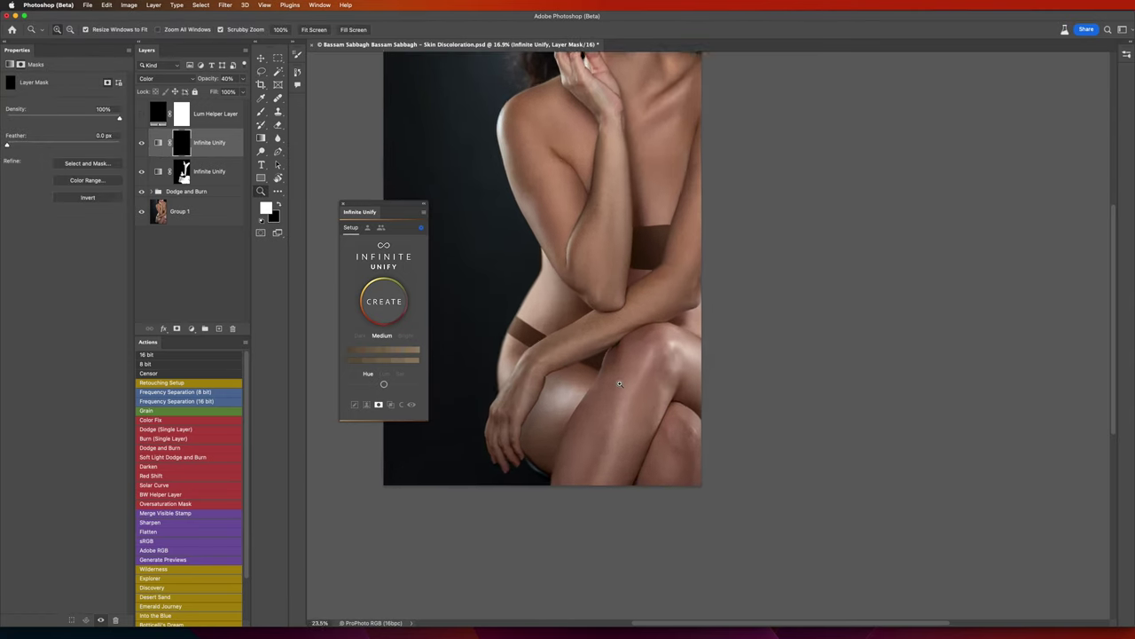
pyautogui.moveTo(631, 363); pyautogui.dragTo(566, 340)
pyautogui.press('b')
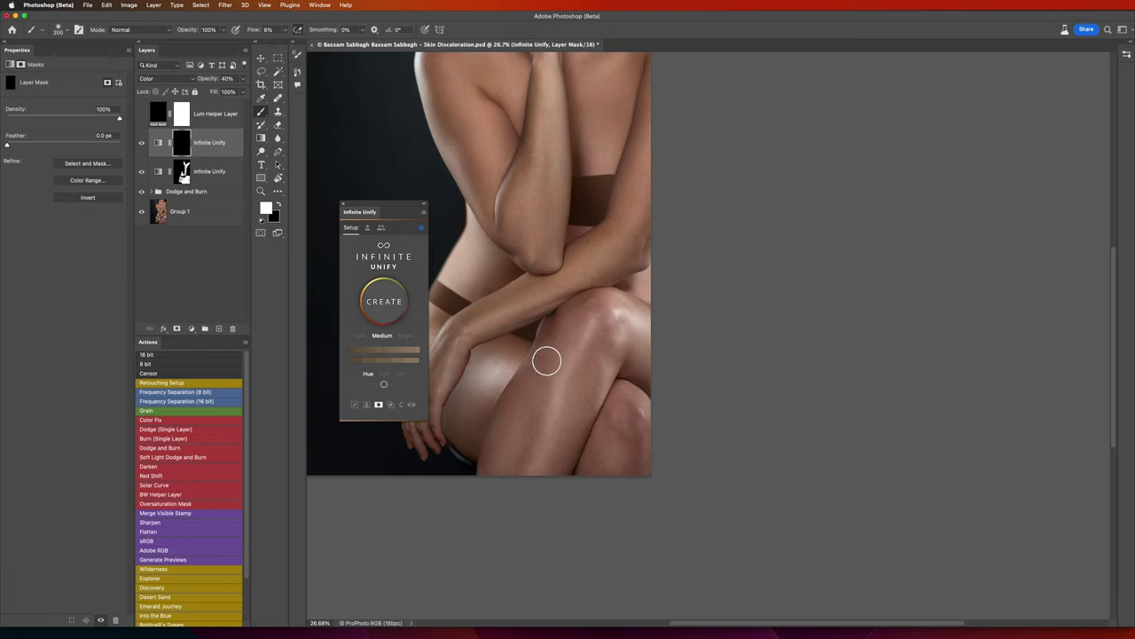
pyautogui.press(']')
pyautogui.press('[')
pyautogui.hotkey('shift', '3')
pyautogui.press('[')
pyautogui.moveTo(528, 386); pyautogui.dragTo(542, 346)
pyautogui.hotkey('shift', '0')
pyautogui.press(']')
pyautogui.press(']')
pyautogui.press(']')
pyautogui.press(']')
# Check the mask's coverage on its own and as a red overlay, then return to white
pyautogui.keyDown('alt'); pyautogui.click(183, 146); pyautogui.keyUp('alt')
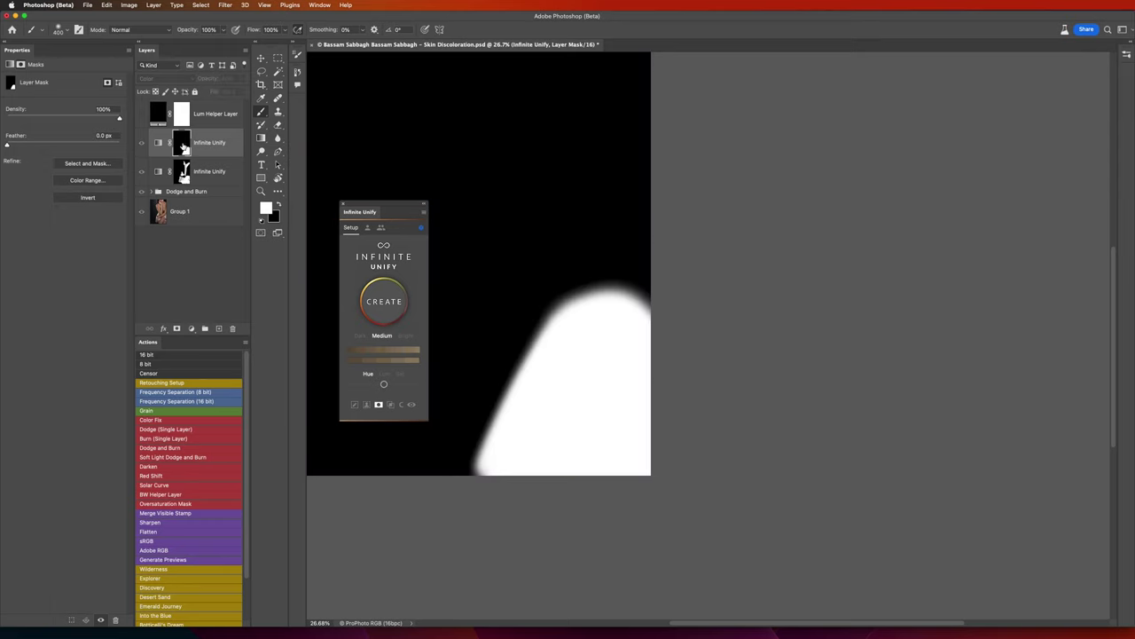
pyautogui.keyDown('alt'); pyautogui.click(182, 139); pyautogui.keyUp('alt')
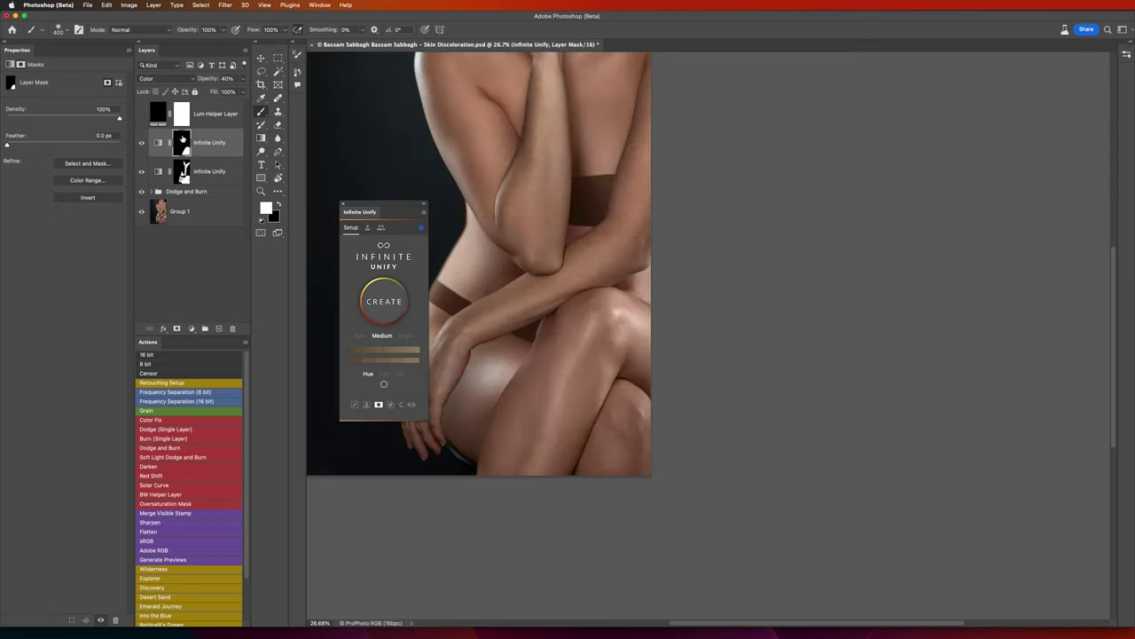
pyautogui.keyDown('alt'); pyautogui.keyDown('shift'); pyautogui.click(171, 130); pyautogui.keyUp('shift'); pyautogui.keyUp('alt')
pyautogui.press('x')
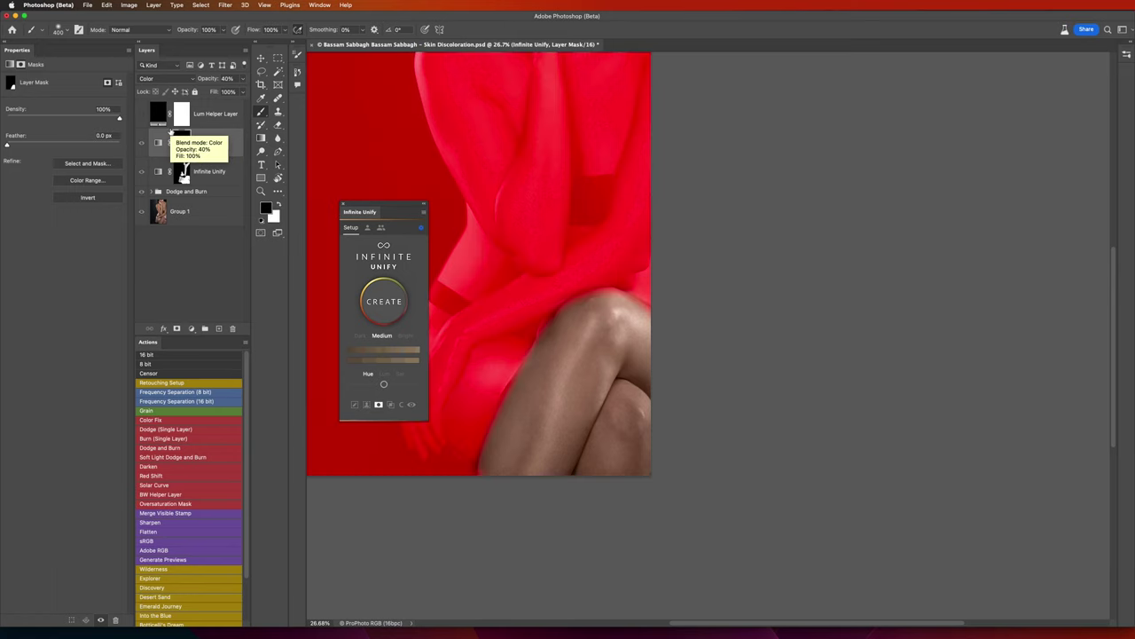
pyautogui.press('\\')
pyautogui.press('x')
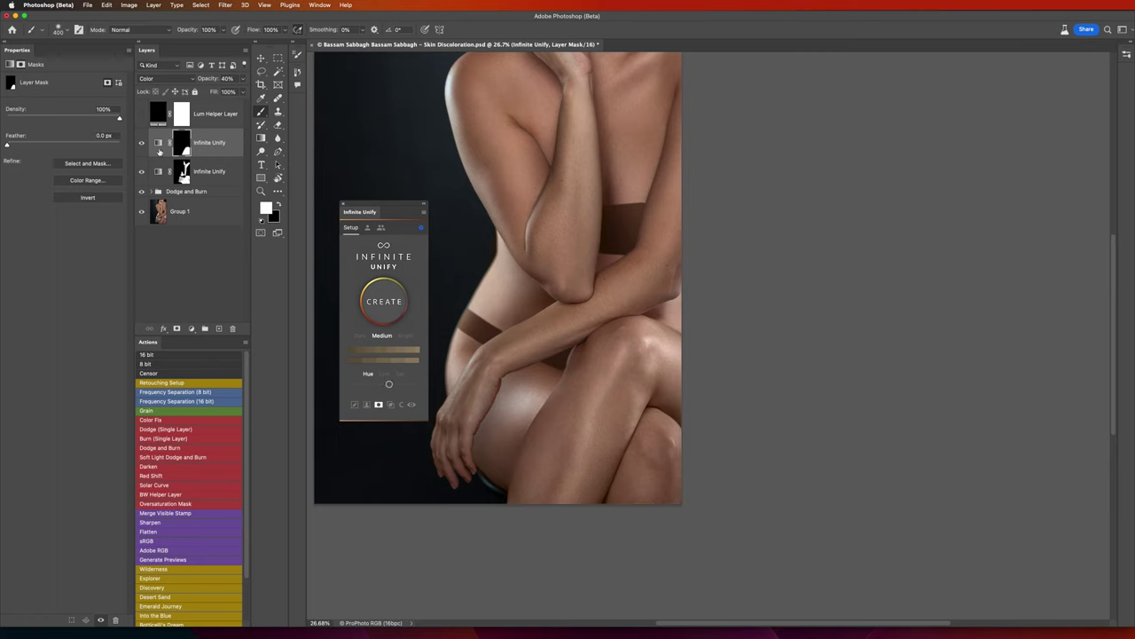
# Nudge the second gradient map's hue slightly toward pink, then switch Infinite Unify to saturation
pyautogui.click(159, 144)
pyautogui.click(82, 84)
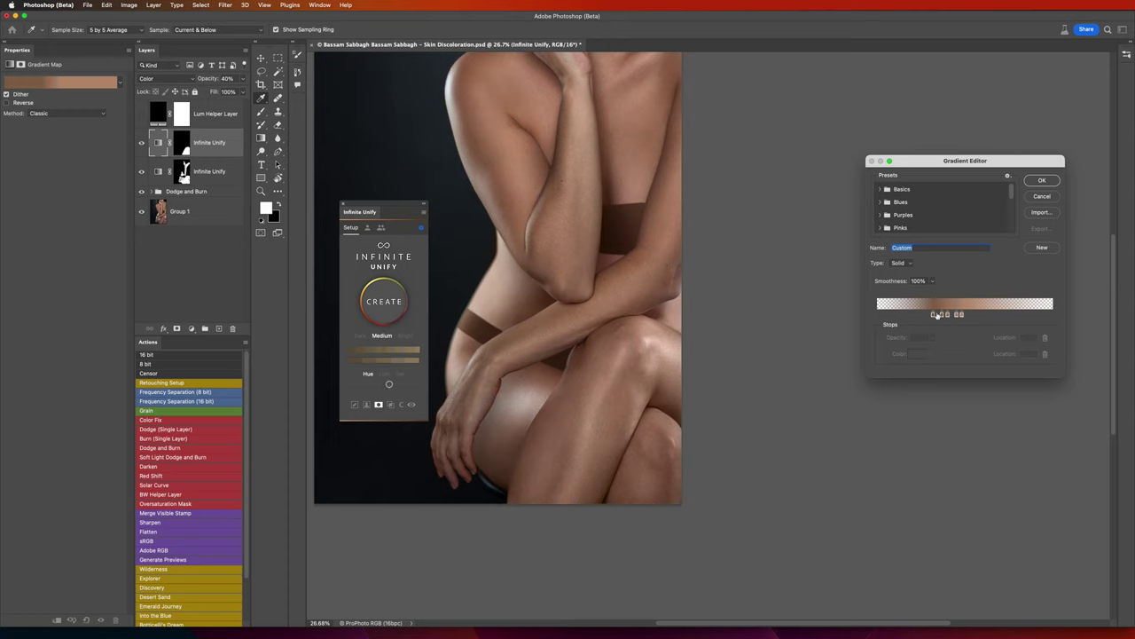
pyautogui.click(1041, 180)
pyautogui.moveTo(390, 385); pyautogui.dragTo(374, 385)
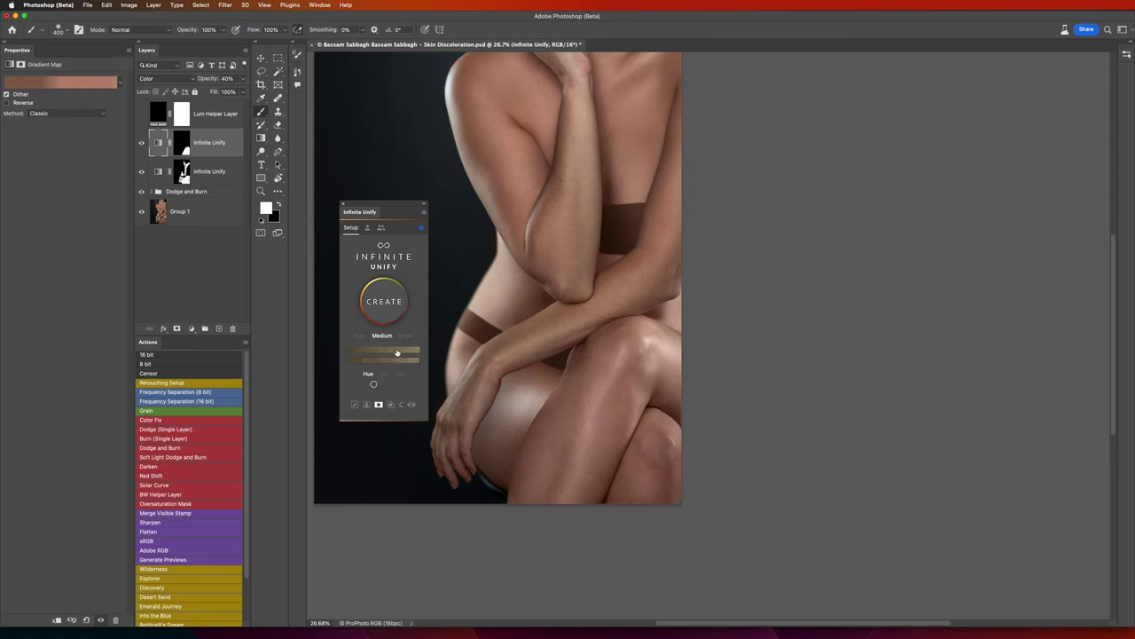
pyautogui.moveTo(374, 385)
pyautogui.mouseDown()
pyautogui.moveTo(404, 385)
pyautogui.moveTo(364, 384)
pyautogui.moveTo(380, 385)
pyautogui.mouseUp()
pyautogui.click(400, 375)
# In the Infinite Unify gradient editor, fine-tune shadow and highlight saturation, ending with highlights raised
pyautogui.click(408, 351)
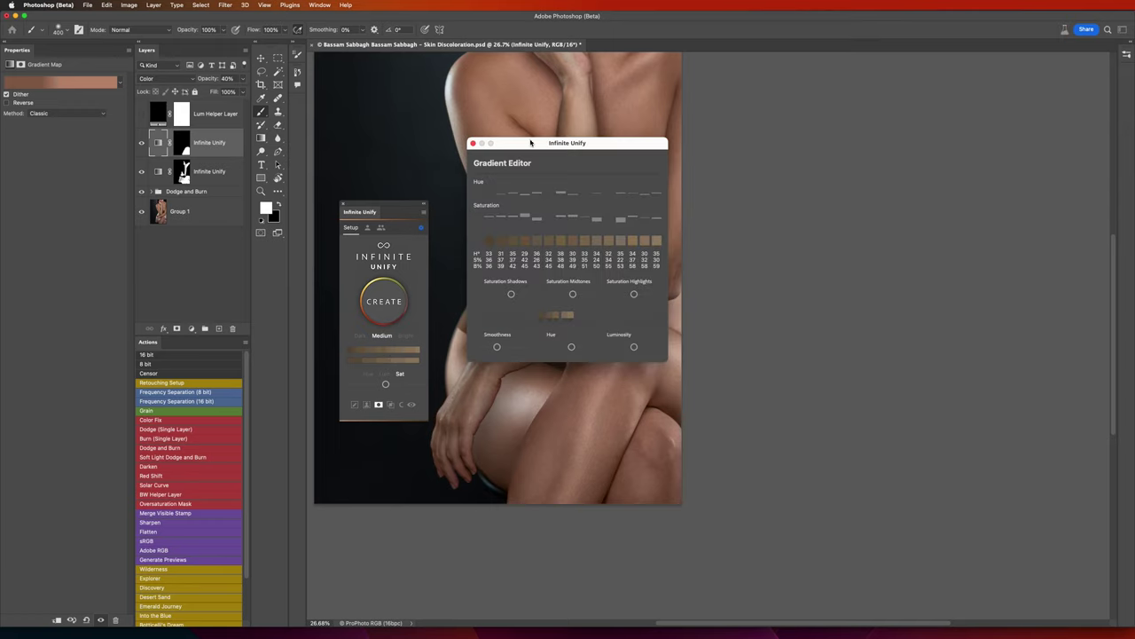
pyautogui.moveTo(531, 143); pyautogui.dragTo(742, 176)
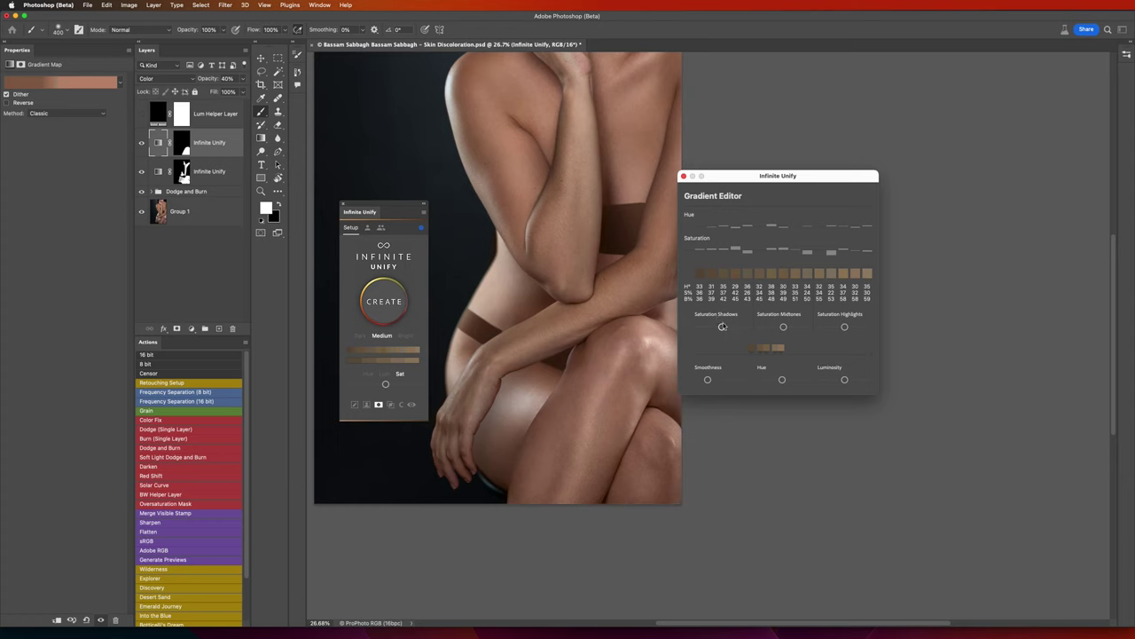
pyautogui.moveTo(723, 328); pyautogui.dragTo(700, 327)
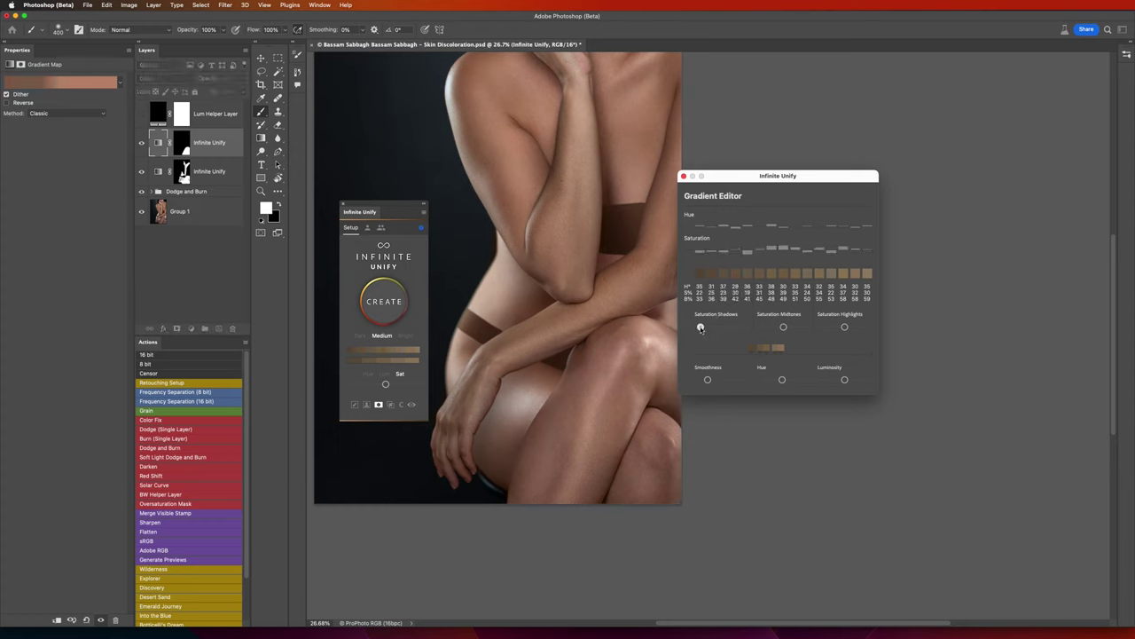
pyautogui.moveTo(701, 327); pyautogui.dragTo(720, 328)
pyautogui.moveTo(845, 328); pyautogui.dragTo(826, 327)
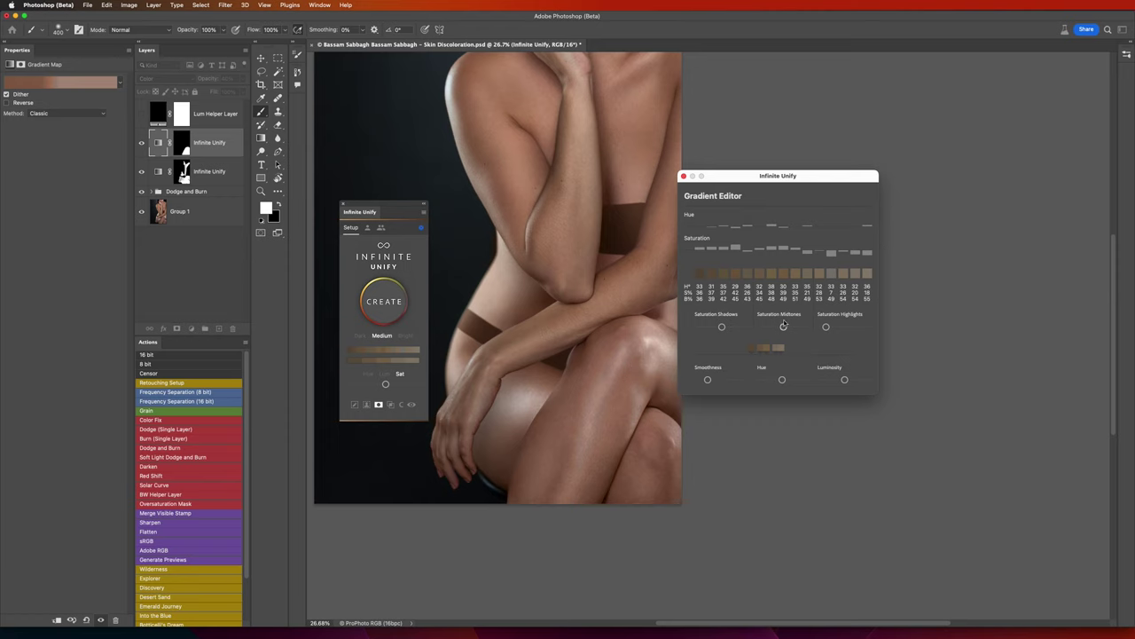
pyautogui.moveTo(826, 327); pyautogui.dragTo(835, 328)
# Close the gradient editor, hide both Infinite Unify layers, and zoom out to the whole portrait
pyautogui.click(683, 177)
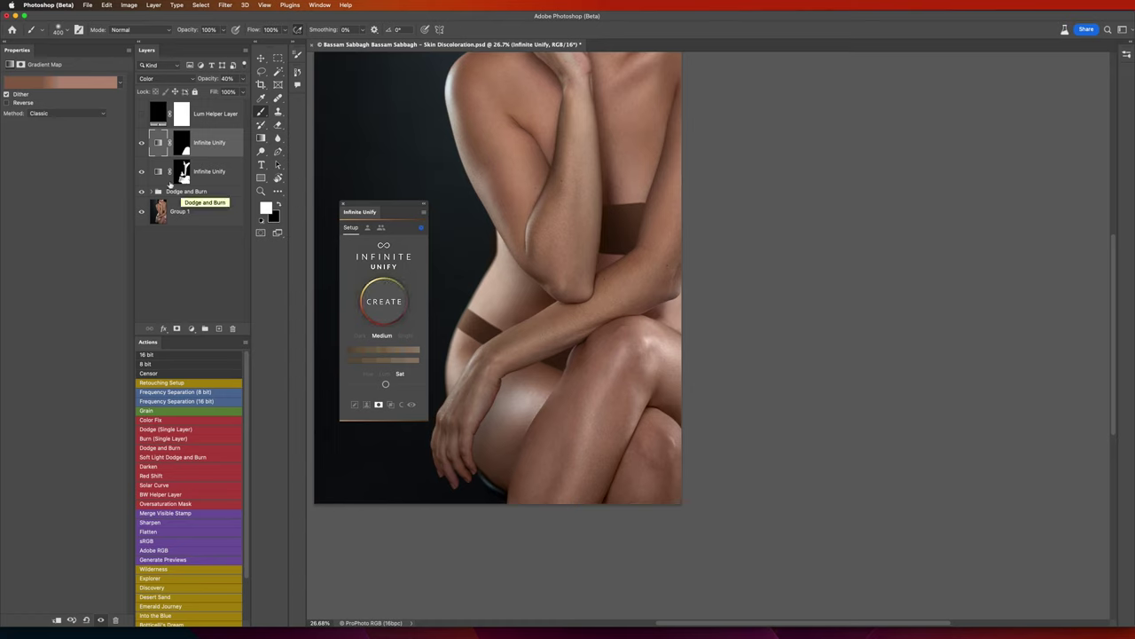
pyautogui.click(141, 142)
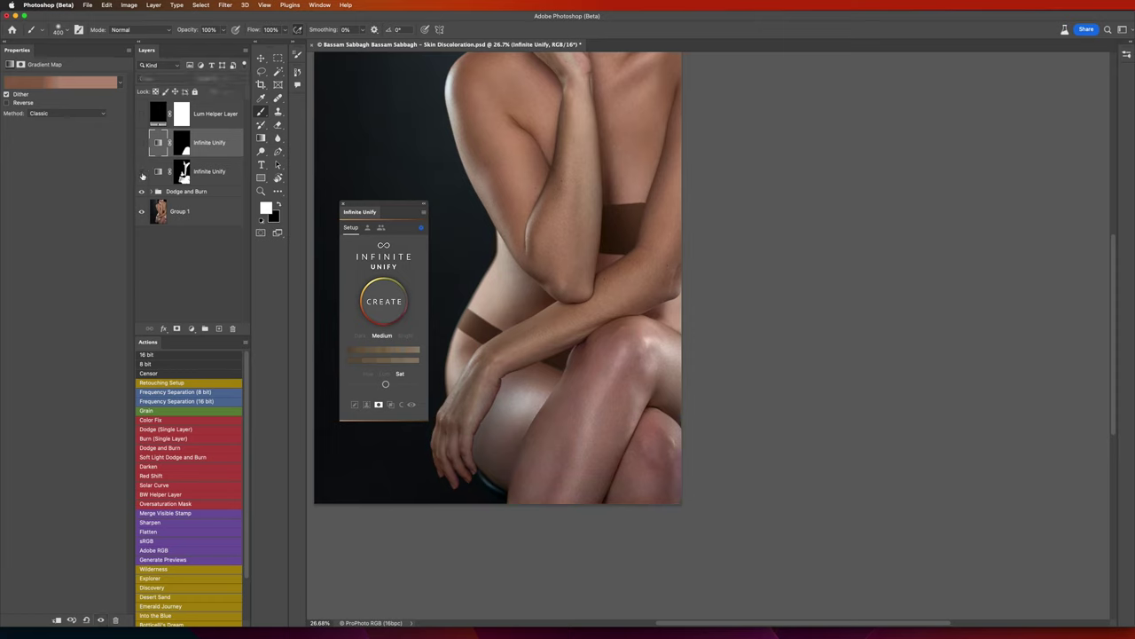
pyautogui.click(142, 144)
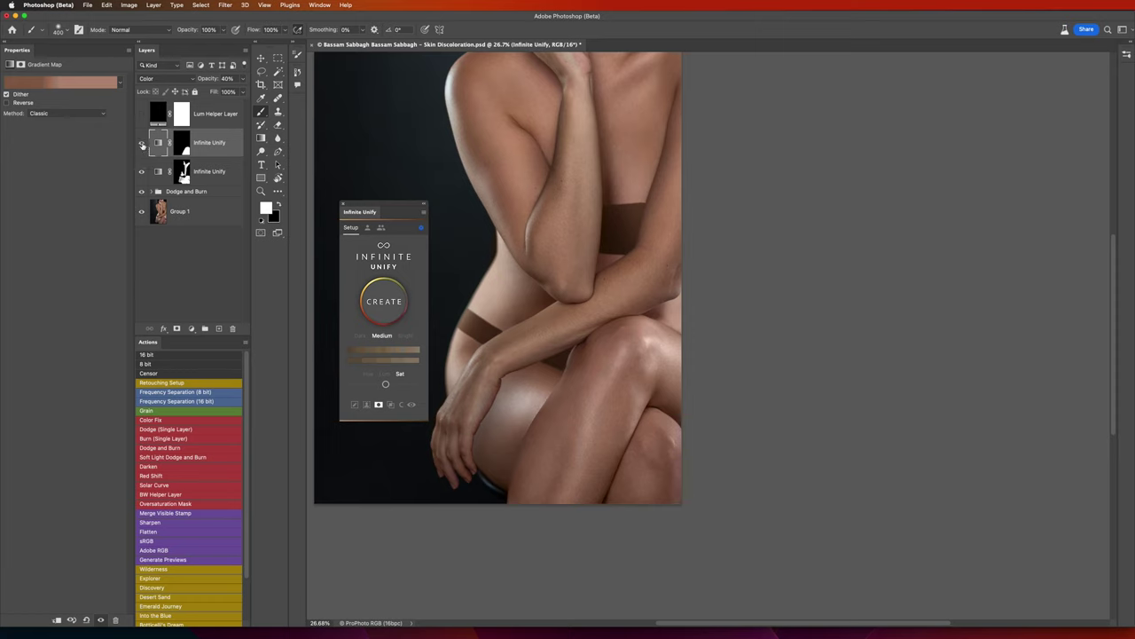
pyautogui.click(142, 145)
pyautogui.click(141, 171)
pyautogui.scroll(-2, 684, 358)
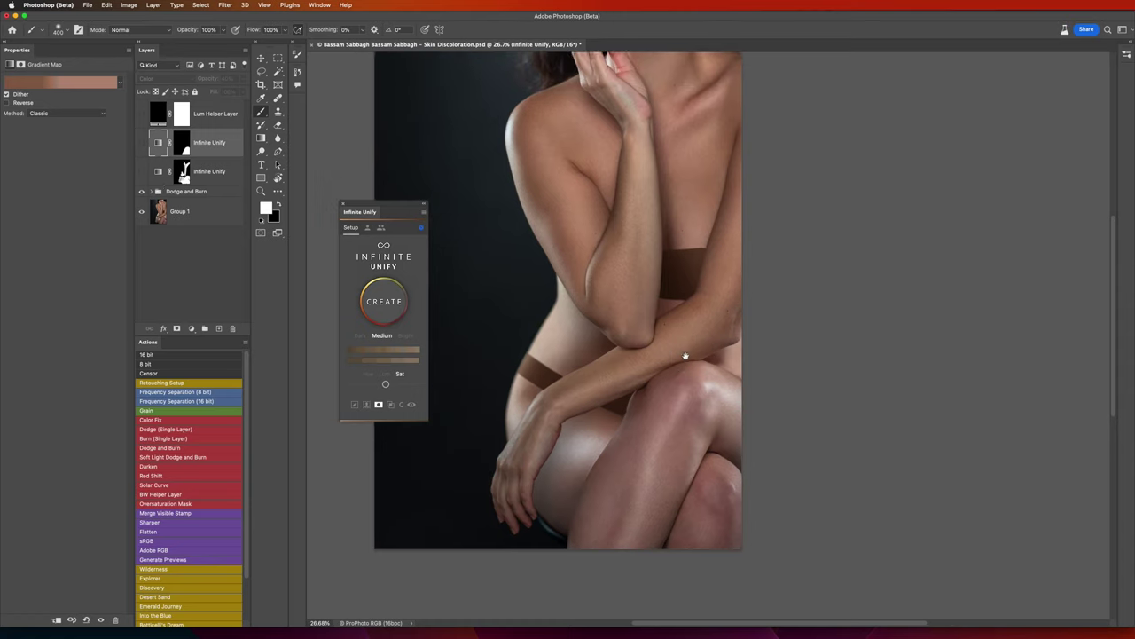
pyautogui.press('z')
pyautogui.scroll(-1, 674, 352)
pyautogui.scroll(-1, 674, 352)
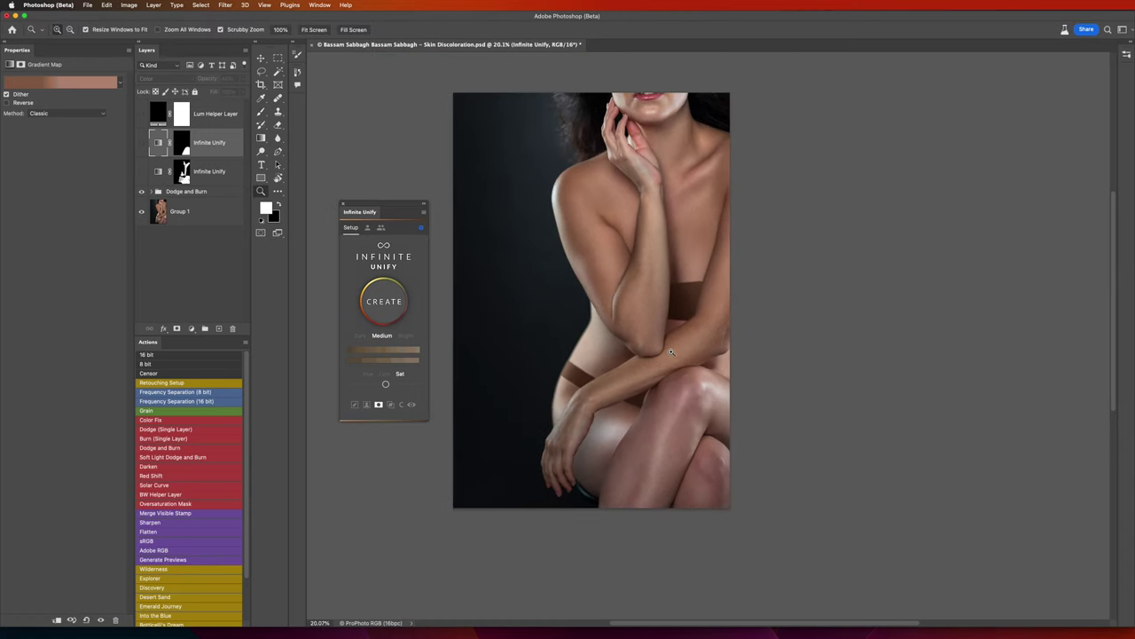
# Turn both Infinite Unify layers on, group them with Ctrl+G as 'Infinite Unify', and hide the group
pyautogui.press('b')
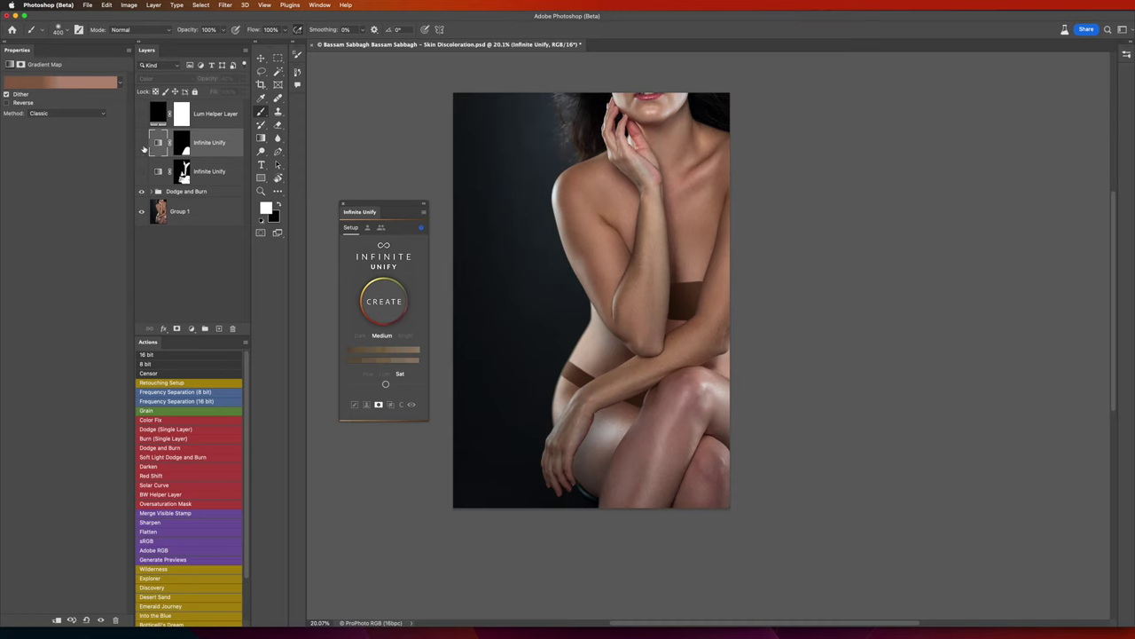
pyautogui.moveTo(142, 143); pyautogui.dragTo(141, 171)
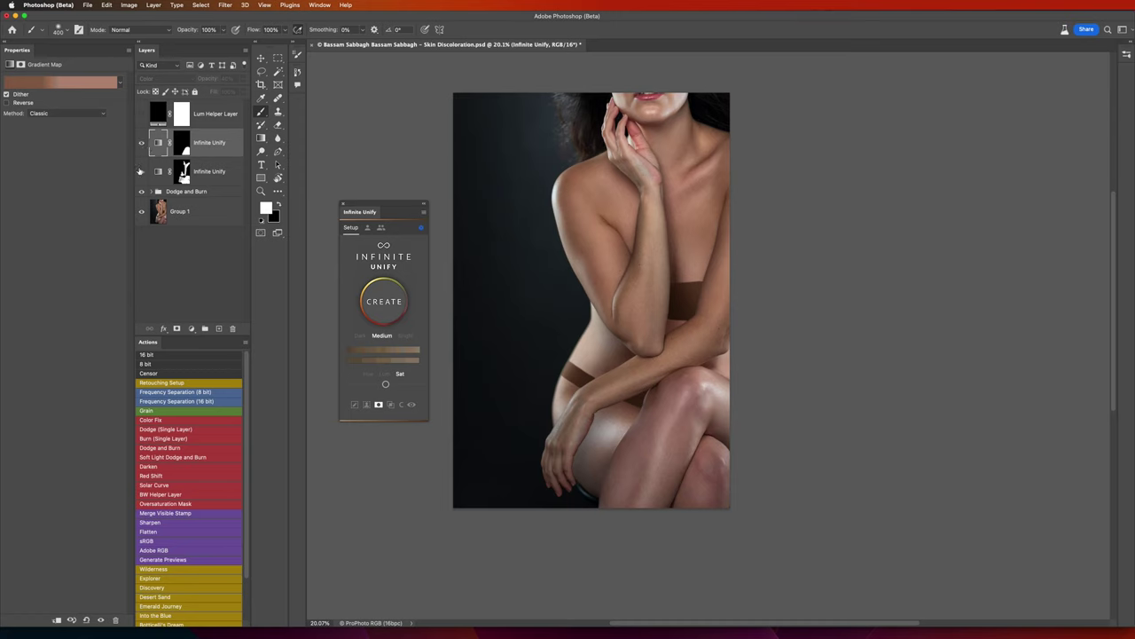
pyautogui.keyDown('shift'); pyautogui.click(219, 172); pyautogui.keyUp('shift')
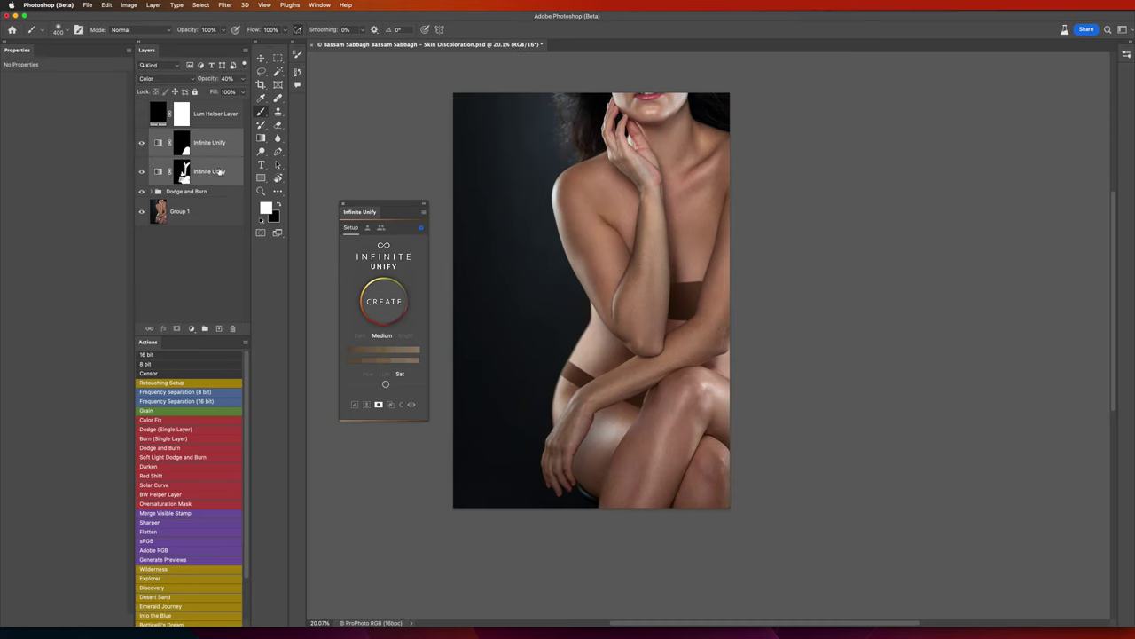
pyautogui.hotkey('ctrl', 'g')
pyautogui.doubleClick(177, 134)
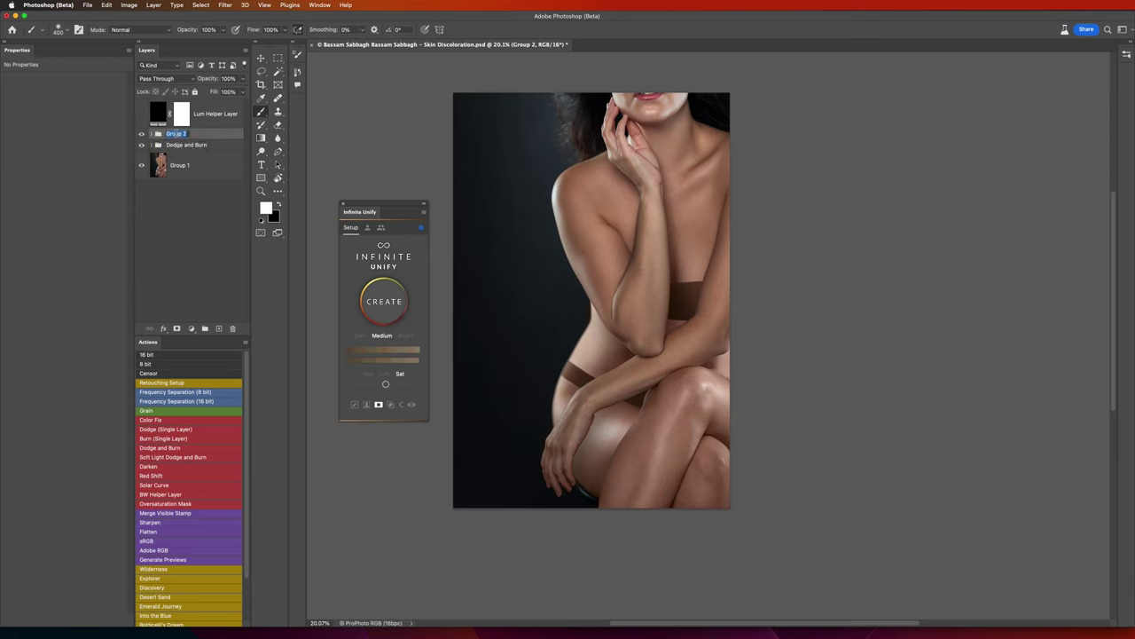
pyautogui.write('Infinit')
pyautogui.write('e Unify')
pyautogui.press('Return')
pyautogui.click(141, 134)
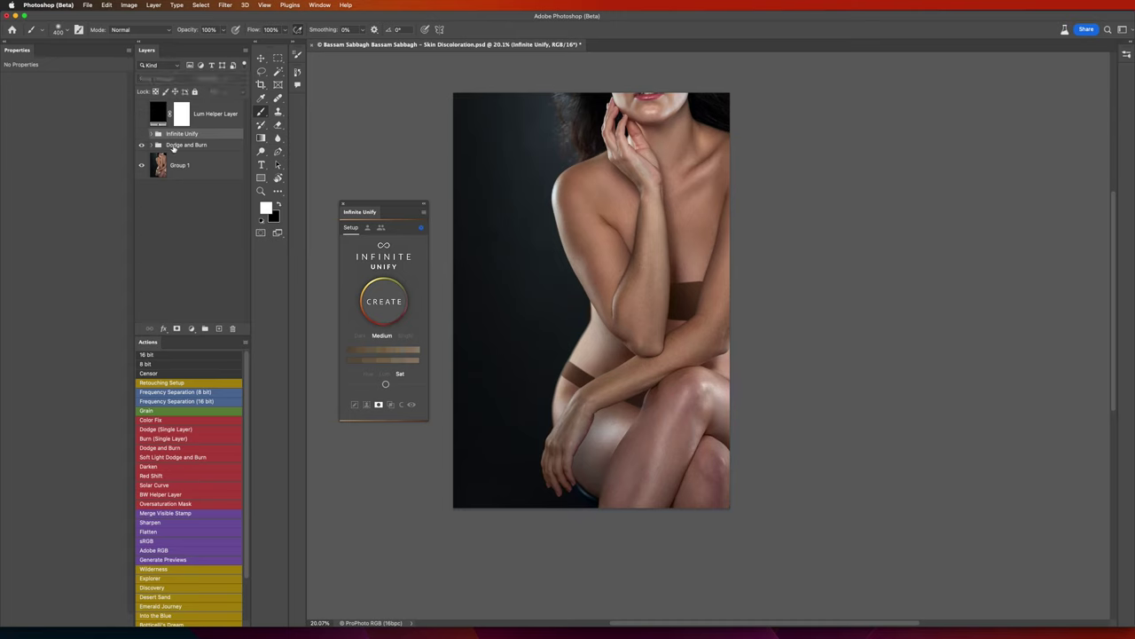
# Select the Dodge and Burn group and toggle its visibility repeatedly to compare
pyautogui.click(172, 147)
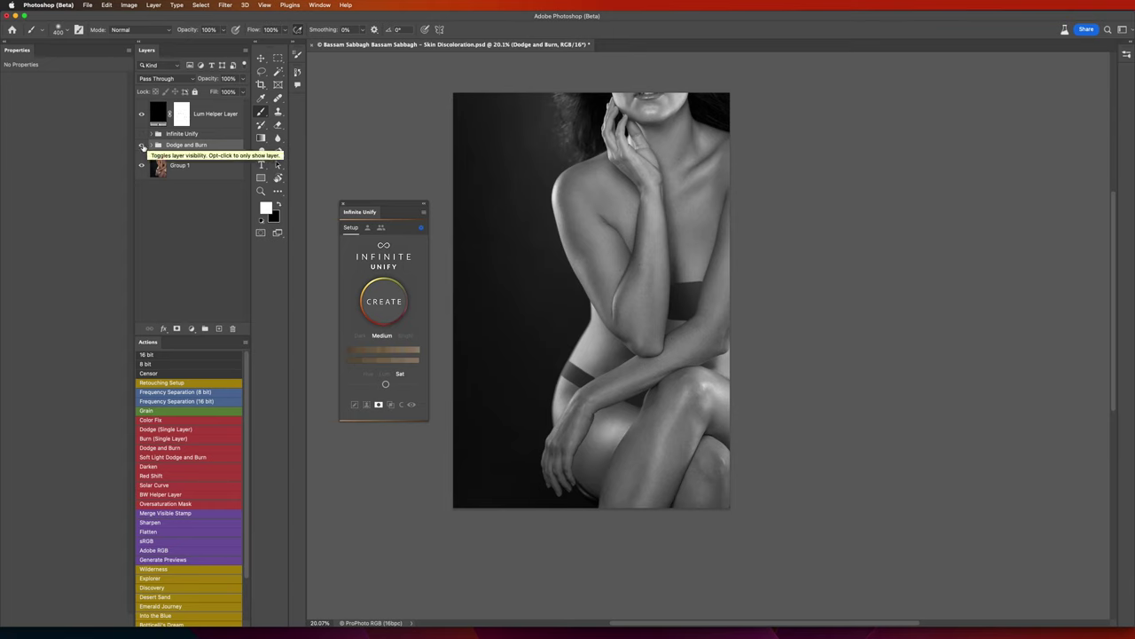
pyautogui.click(142, 145)
pyautogui.click(142, 146)
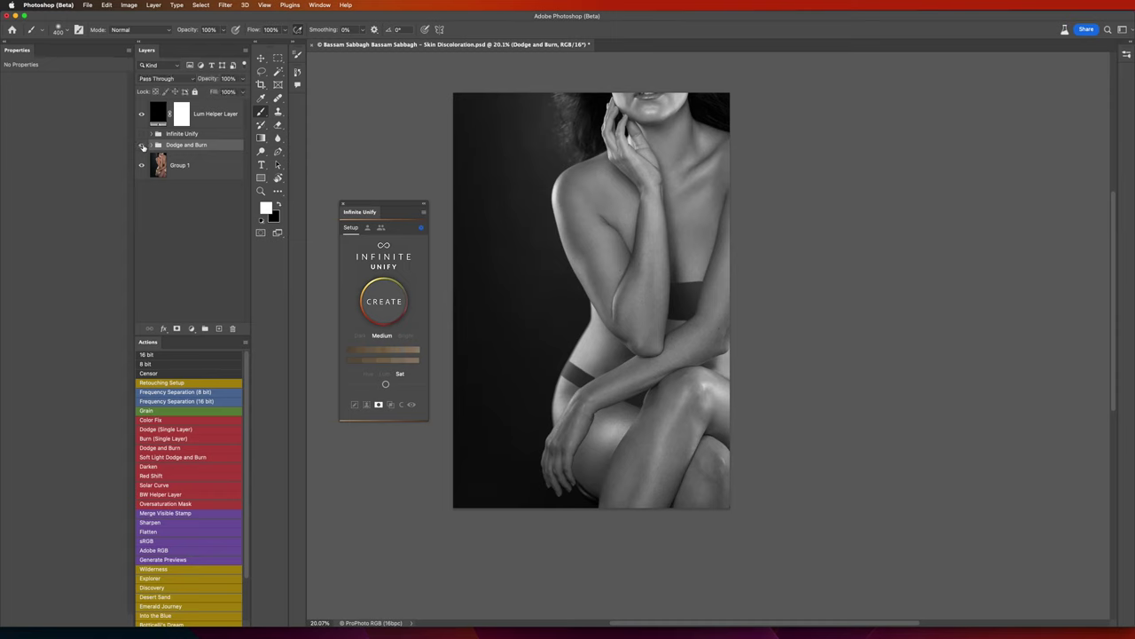
pyautogui.click(142, 145)
pyautogui.click(142, 145)
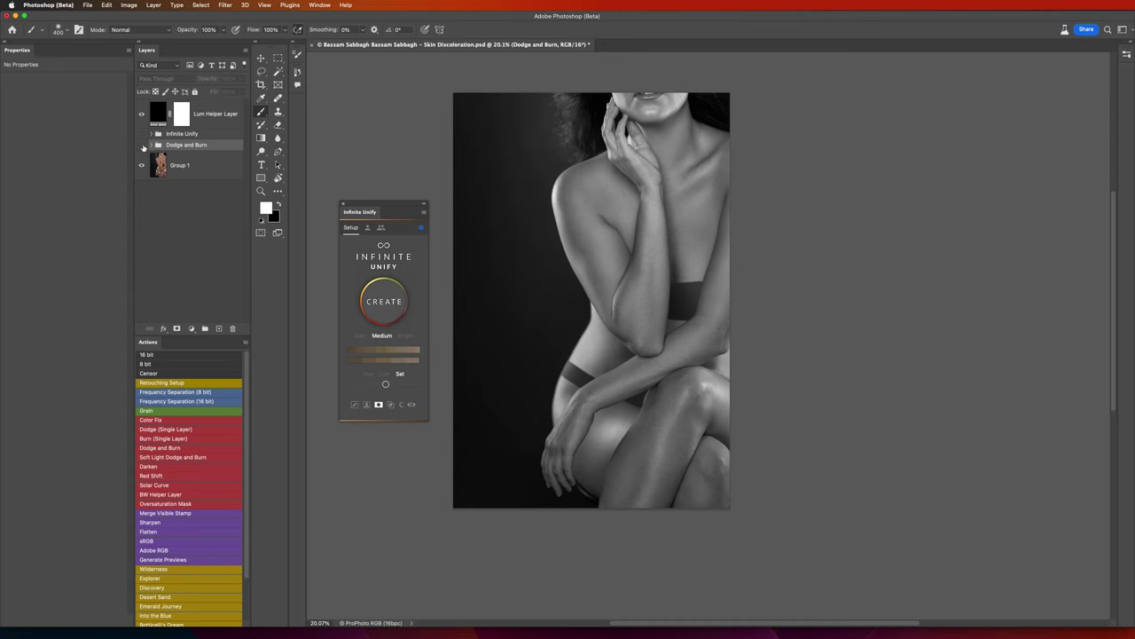
pyautogui.click(142, 145)
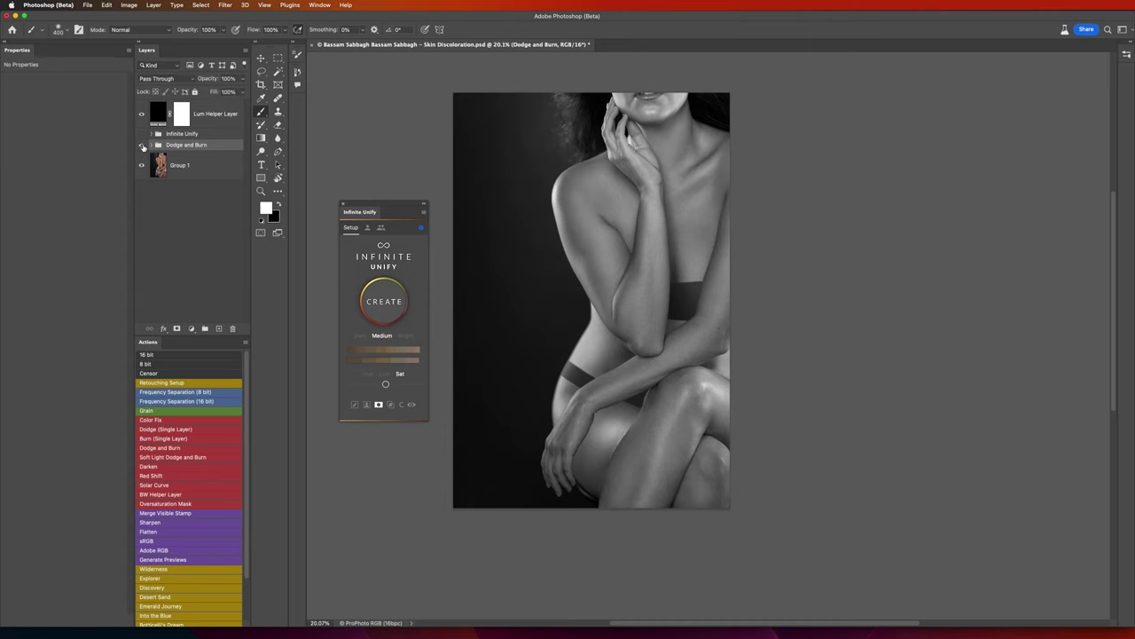
pyautogui.click(142, 145)
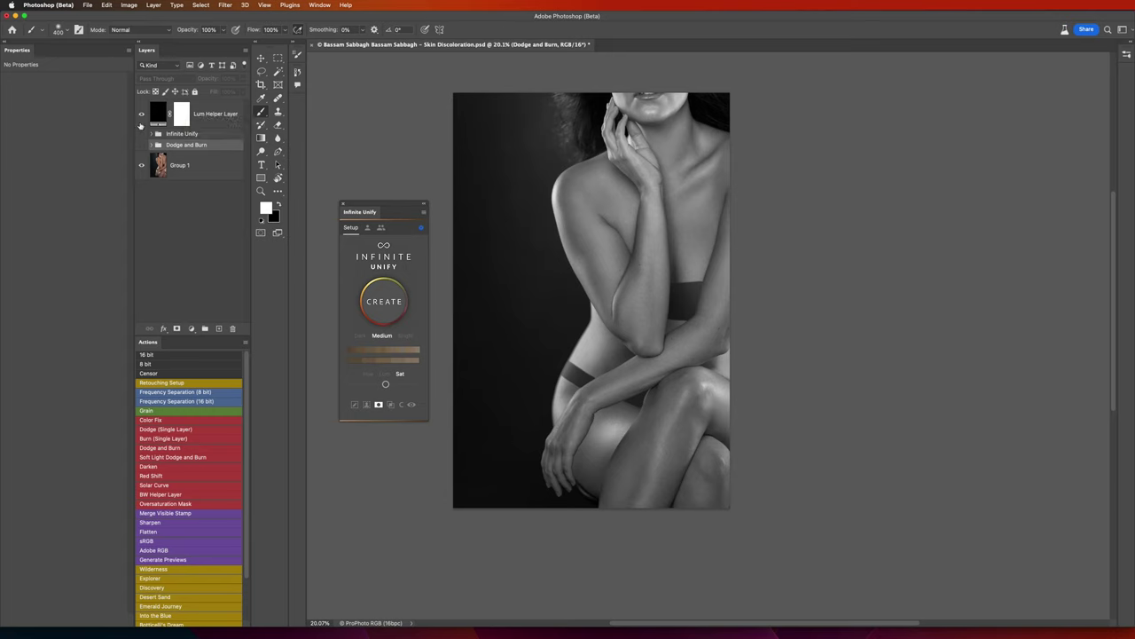
# Hide the luminosity helper, show the Infinite Unify group, then restore the helper and Dodge and Burn
pyautogui.click(140, 119)
pyautogui.click(140, 134)
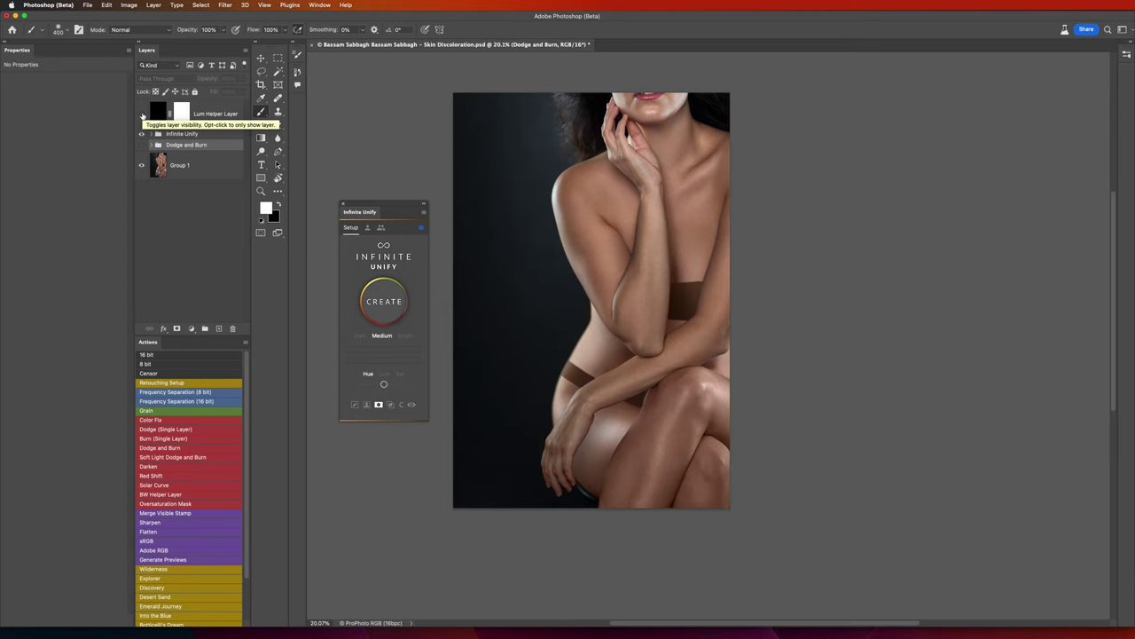
pyautogui.click(142, 116)
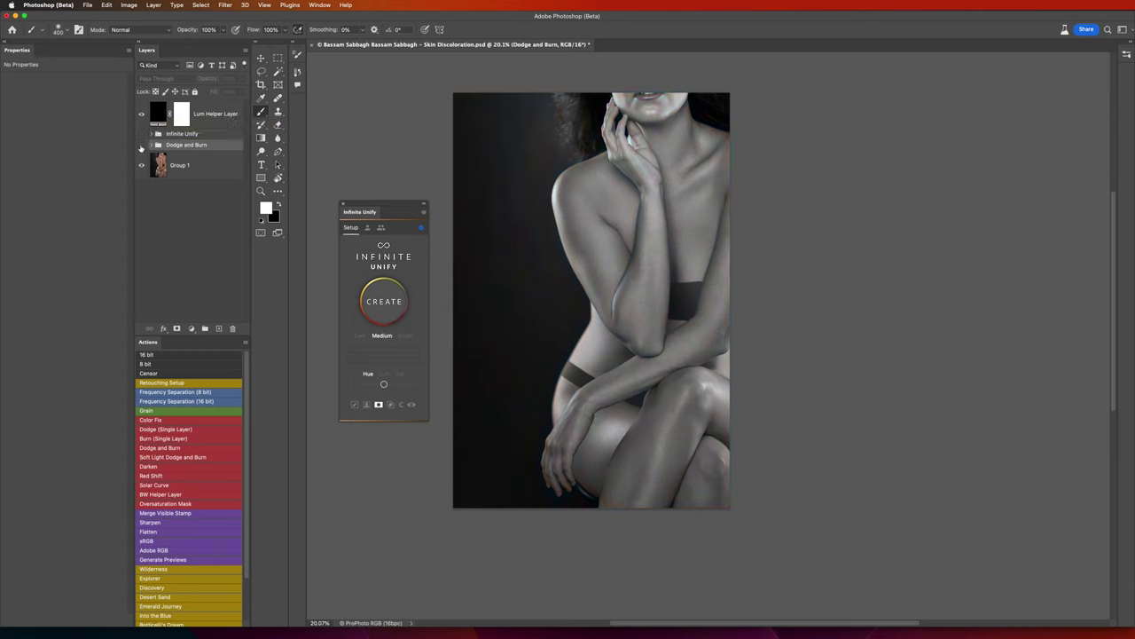
pyautogui.click(141, 146)
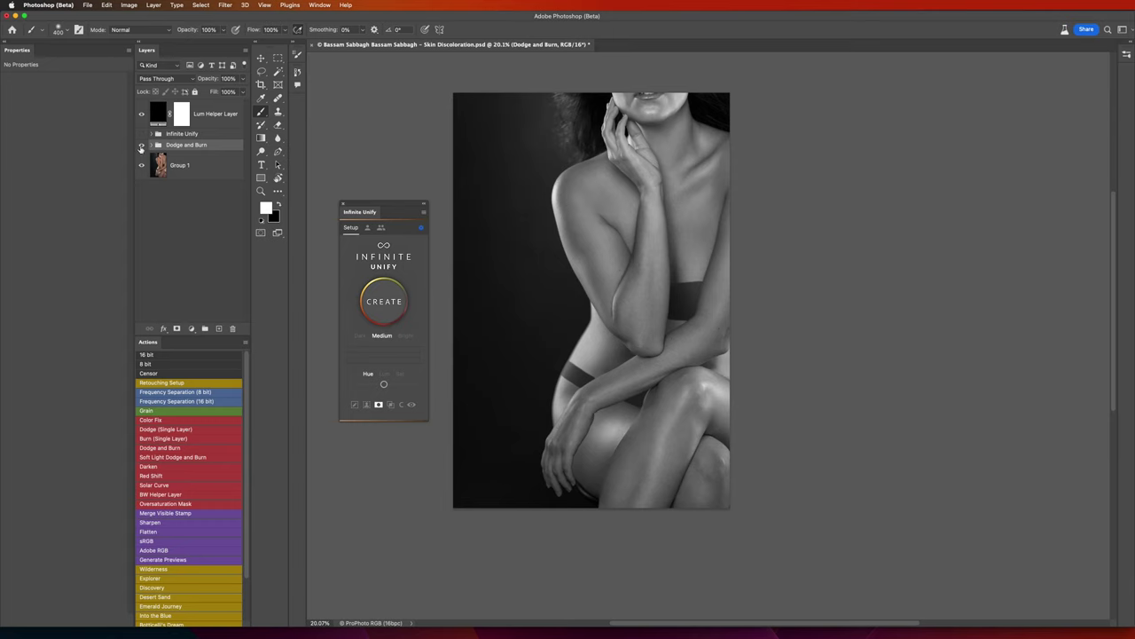
# Inspect the Dodge and Burn curve layers, collapse the group, and hide the luminosity helper
pyautogui.click(140, 146)
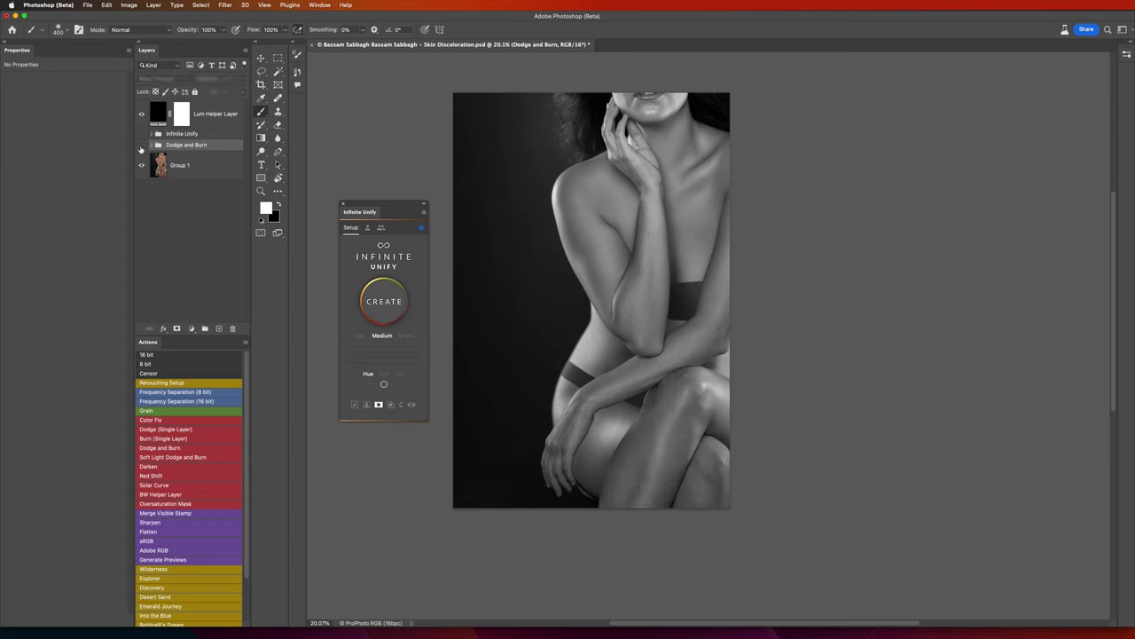
pyautogui.click(141, 145)
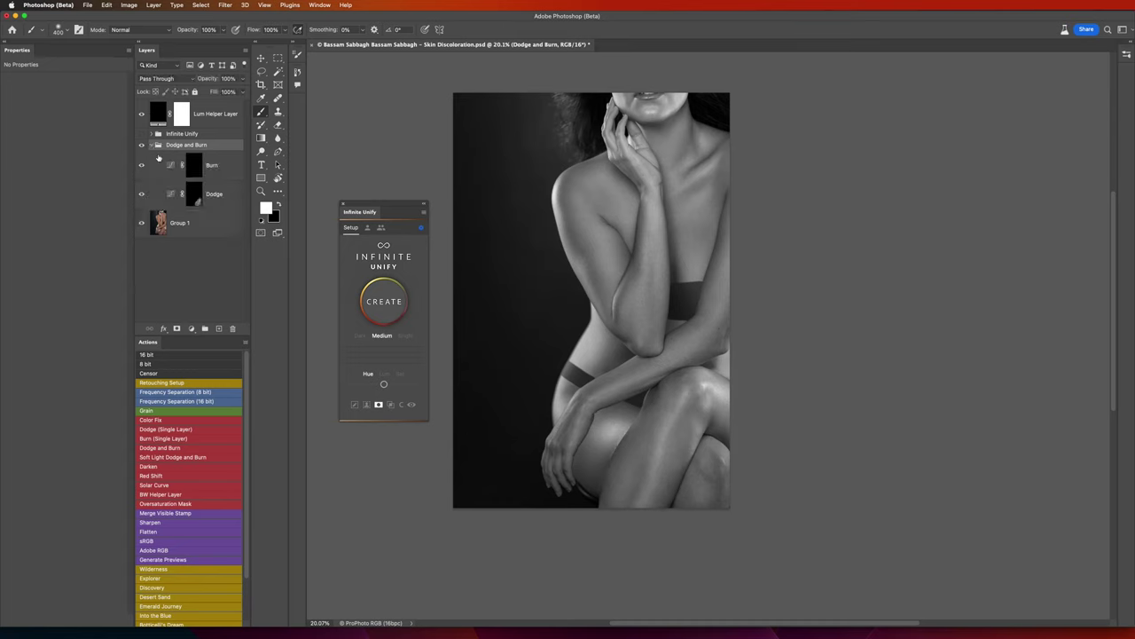
pyautogui.click(173, 192)
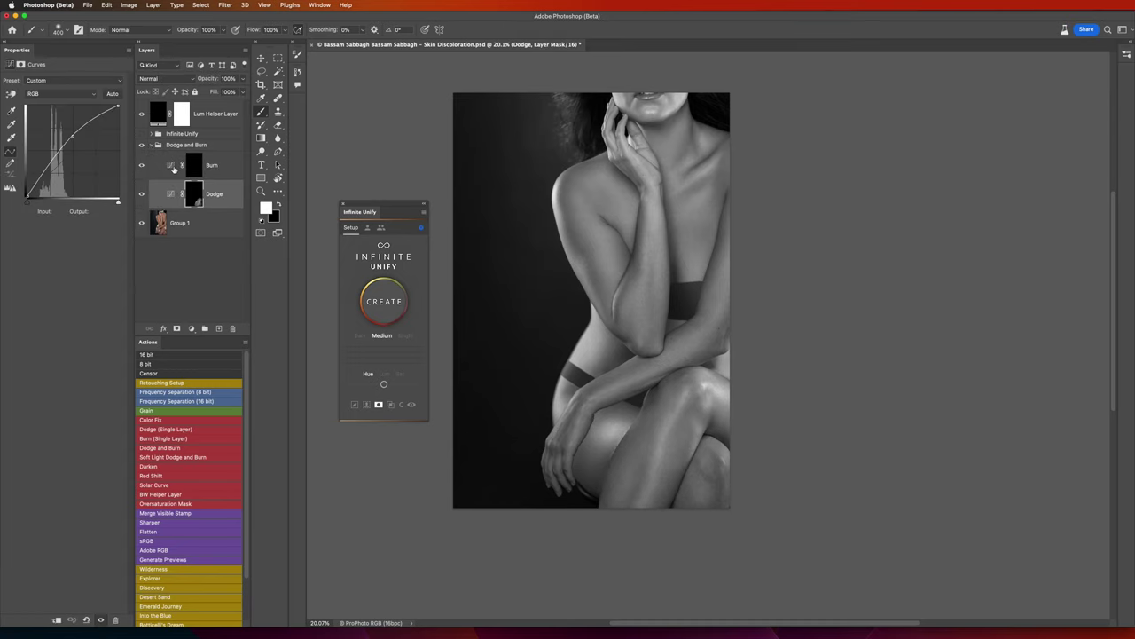
pyautogui.click(174, 169)
pyautogui.click(140, 146)
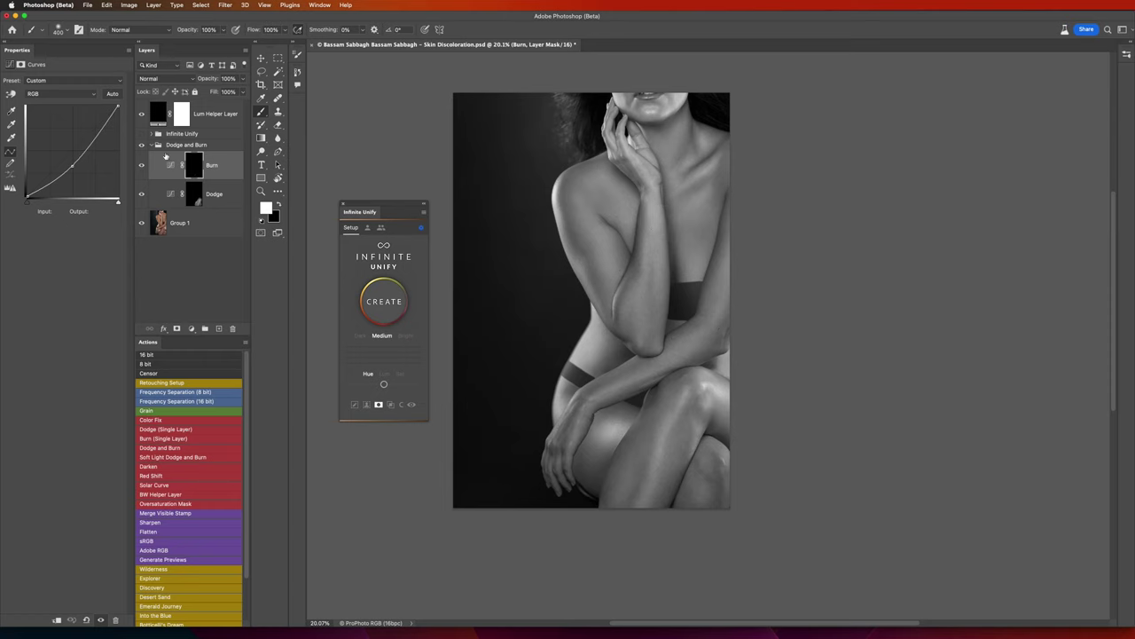
pyautogui.click(157, 144)
pyautogui.click(141, 113)
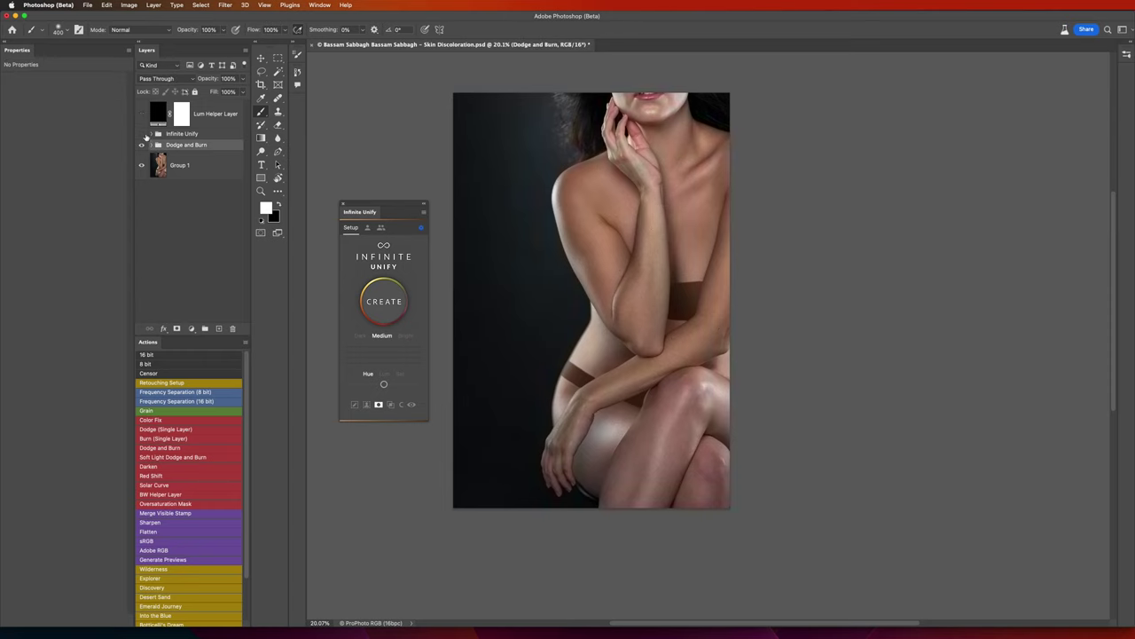